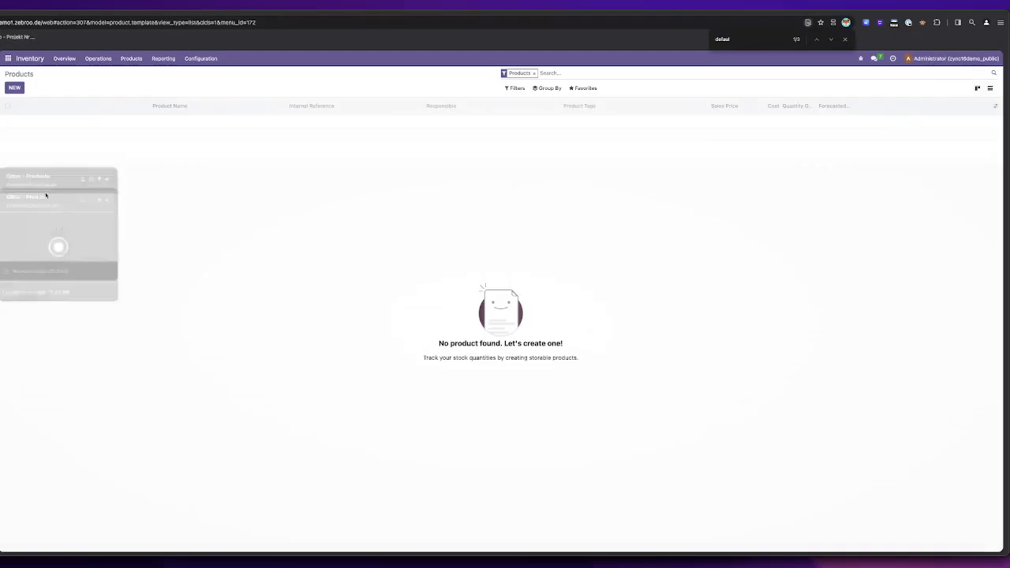
# Step: Create a new Zebroo Sync pipeline named "product sync"
pyautogui.click(8, 59)
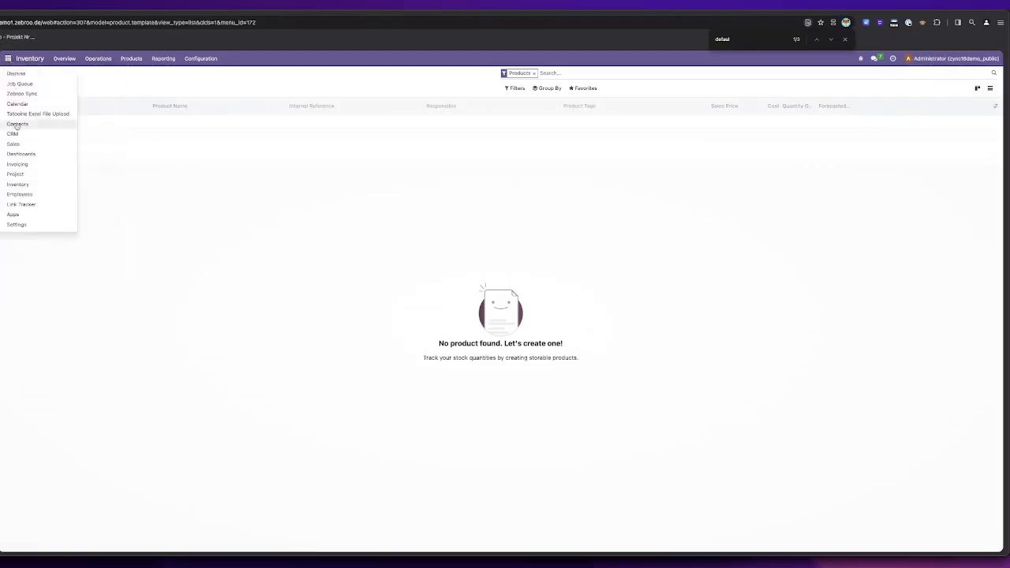
pyautogui.click(41, 94)
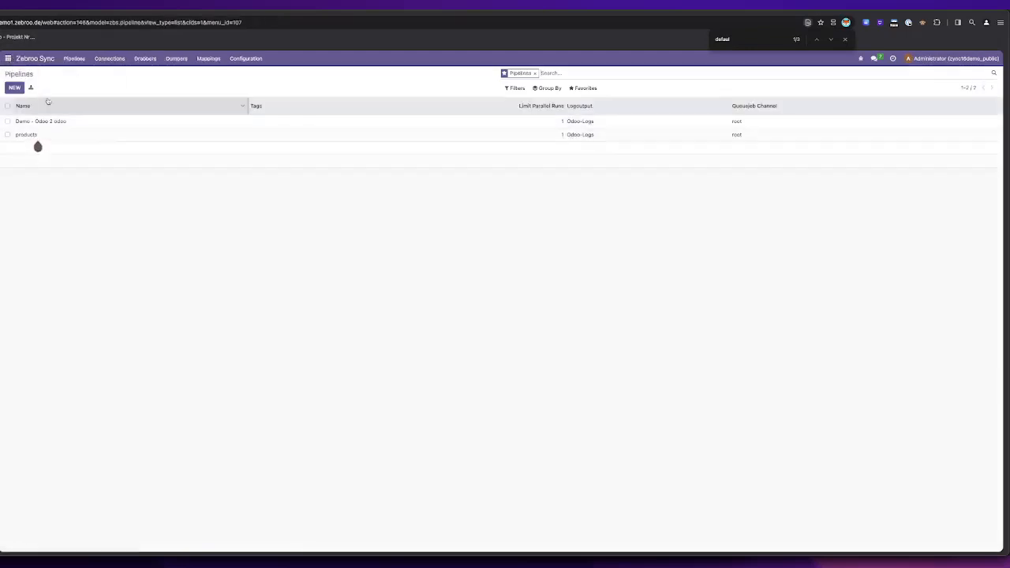
pyautogui.click(15, 88)
pyautogui.write('product')
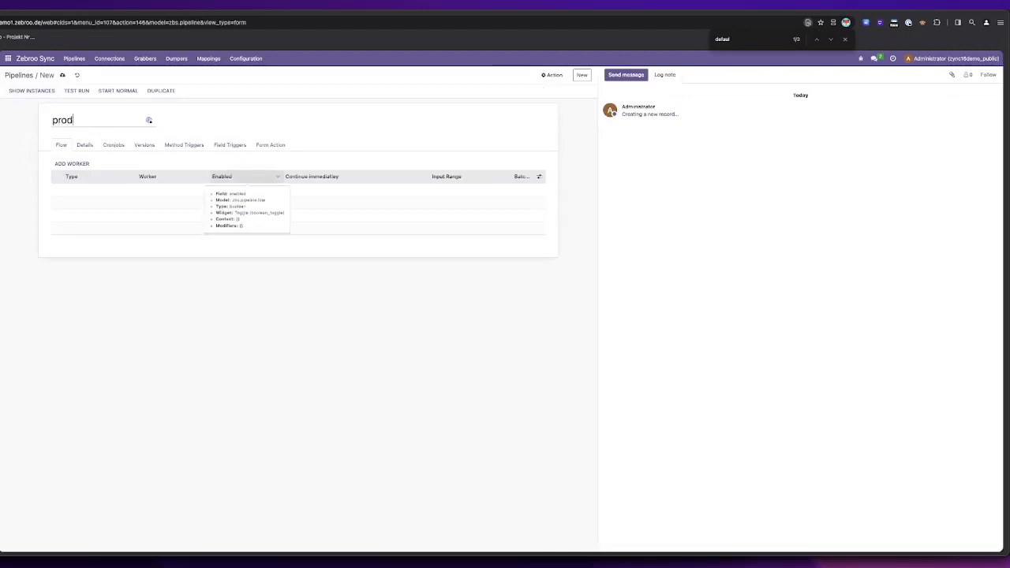
pyautogui.write(' sync')
# Step: Add a worker of type Odoo Grabber to the product sync pipeline
pyautogui.click(73, 163)
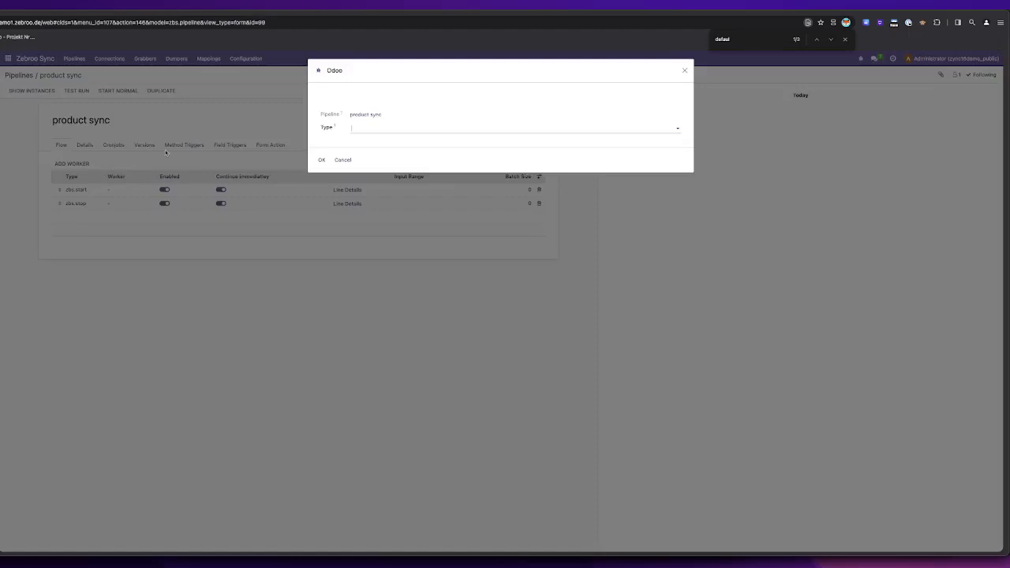
pyautogui.click(394, 124)
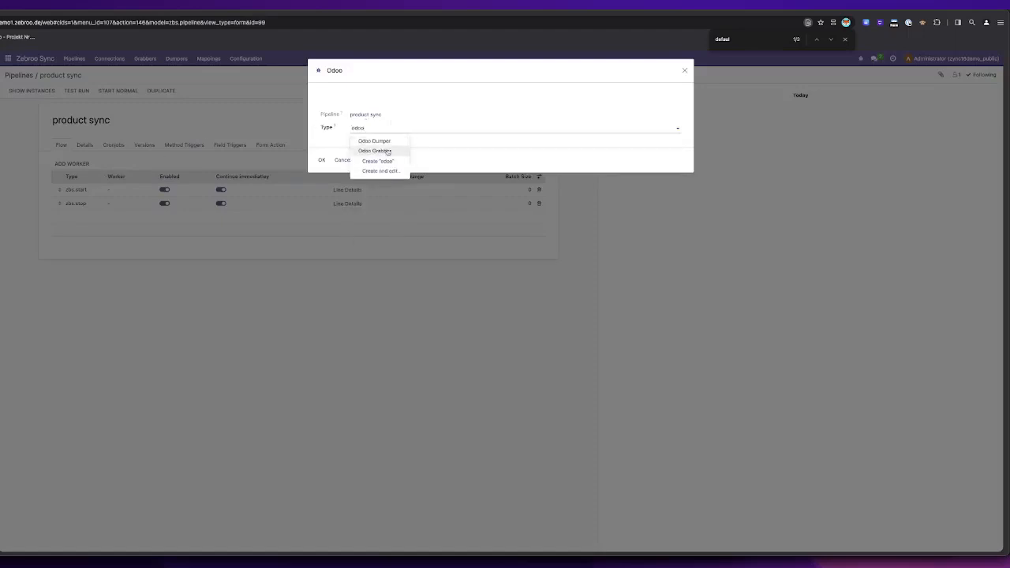
pyautogui.click(374, 150)
pyautogui.click(321, 161)
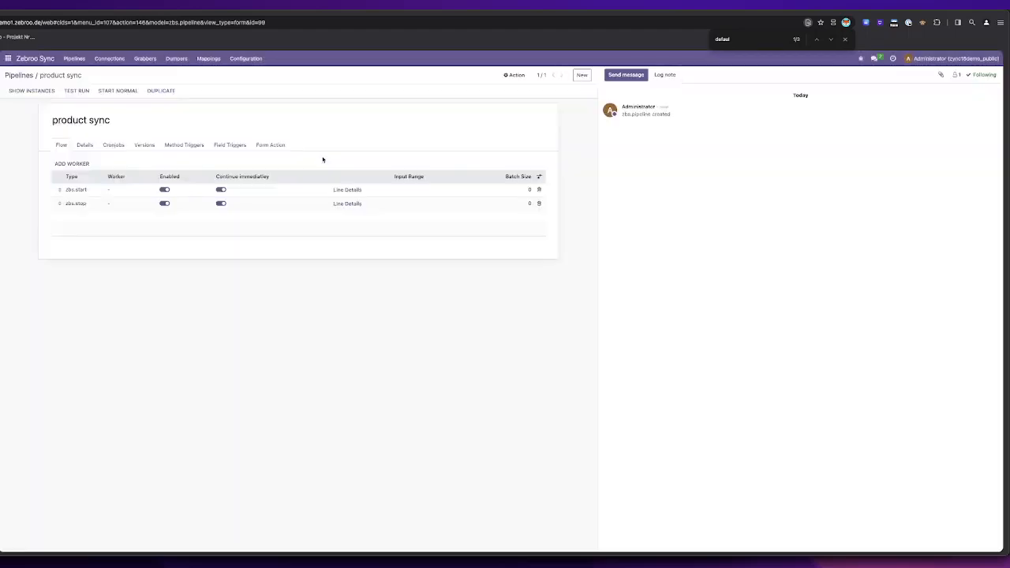
# Step: Add a Mapper worker to the pipeline flow after the grabber
pyautogui.click(69, 163)
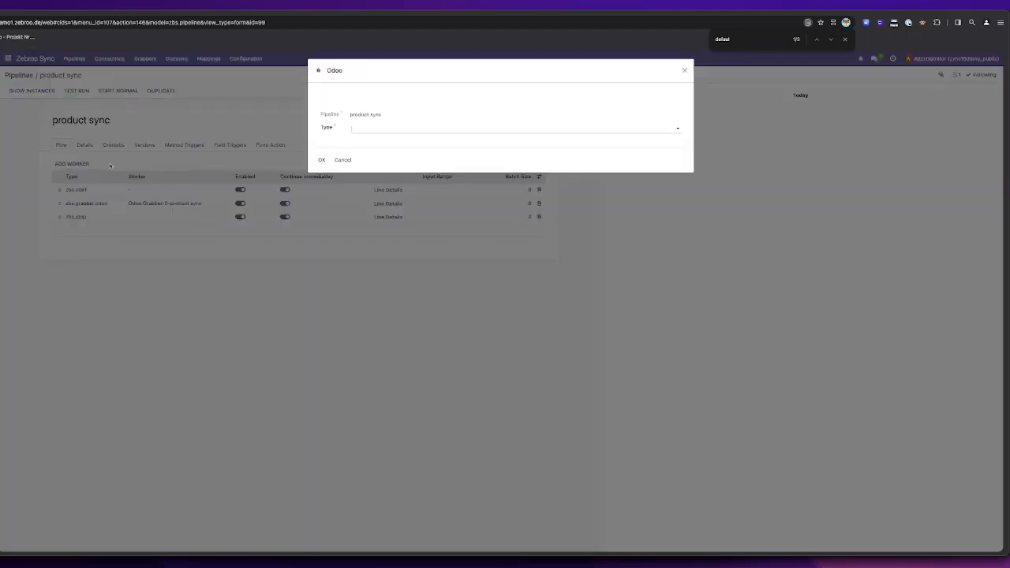
pyautogui.click(395, 126)
pyautogui.write('map')
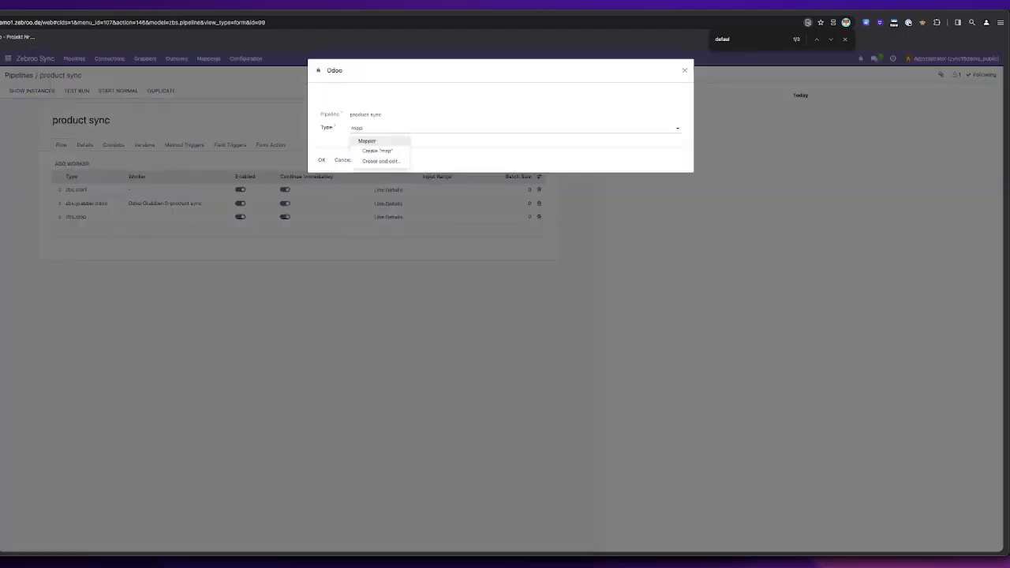
pyautogui.click(391, 142)
pyautogui.click(319, 162)
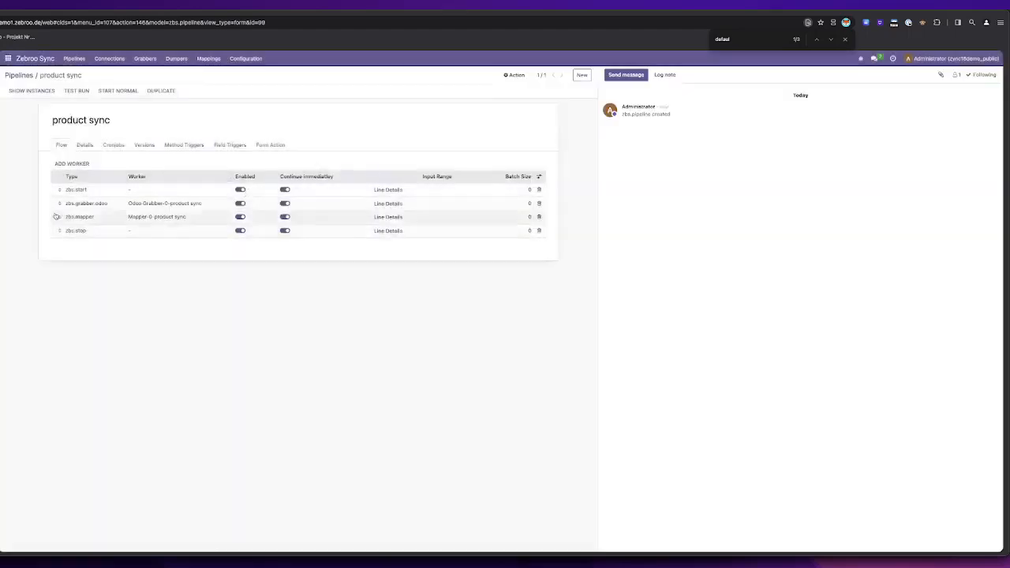
# Step: Add an Odoo Dumper worker to the pipeline flow after the mapper
pyautogui.click(72, 163)
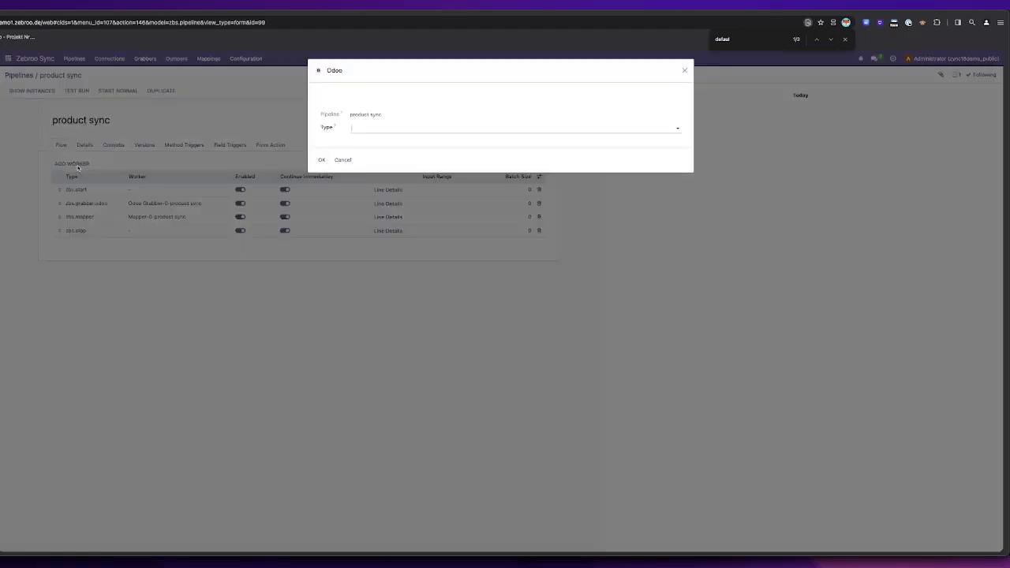
pyautogui.click(377, 128)
pyautogui.write('dump')
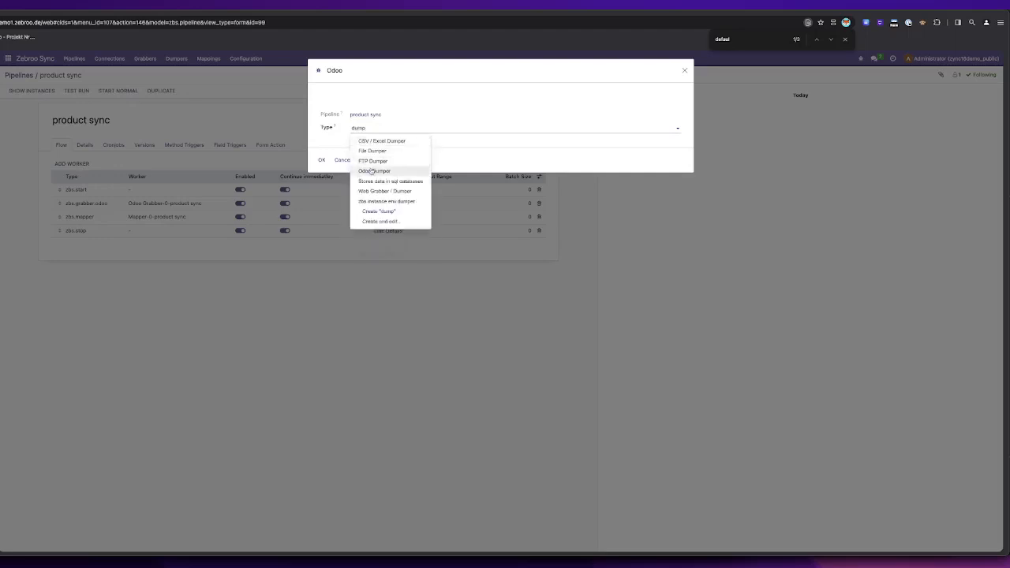
pyautogui.click(371, 171)
pyautogui.click(322, 160)
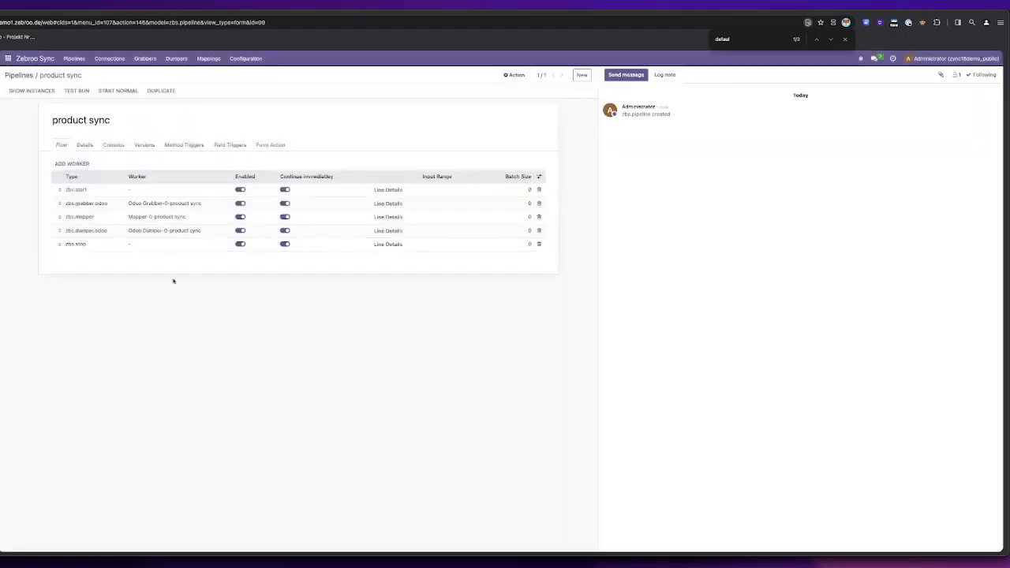
# Step: Start a new connection named yxcv for the Odoo grabber and copy the host address of the source Odoo instance
pyautogui.click(92, 203)
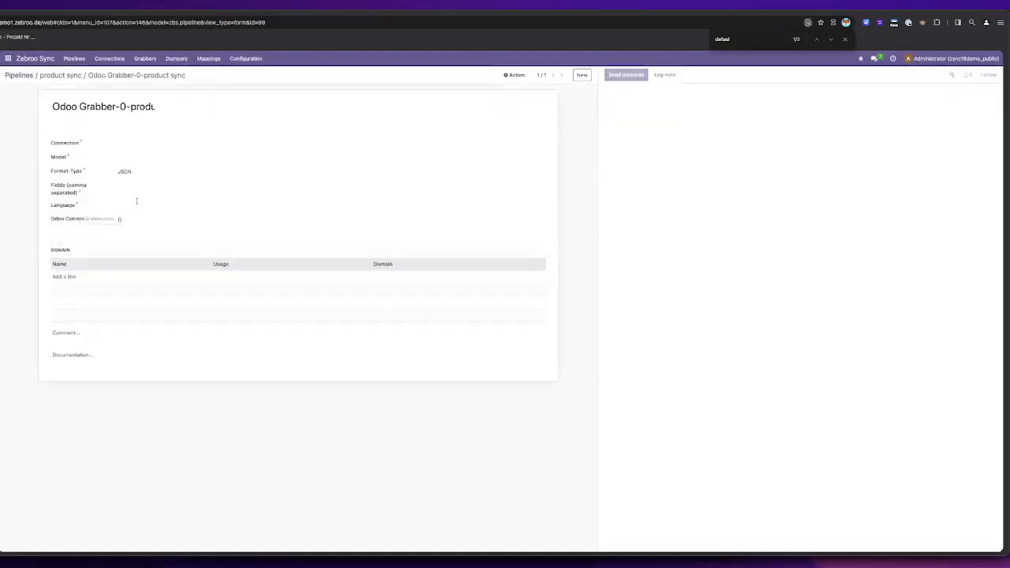
pyautogui.click(150, 141)
pyautogui.write('yxcv')
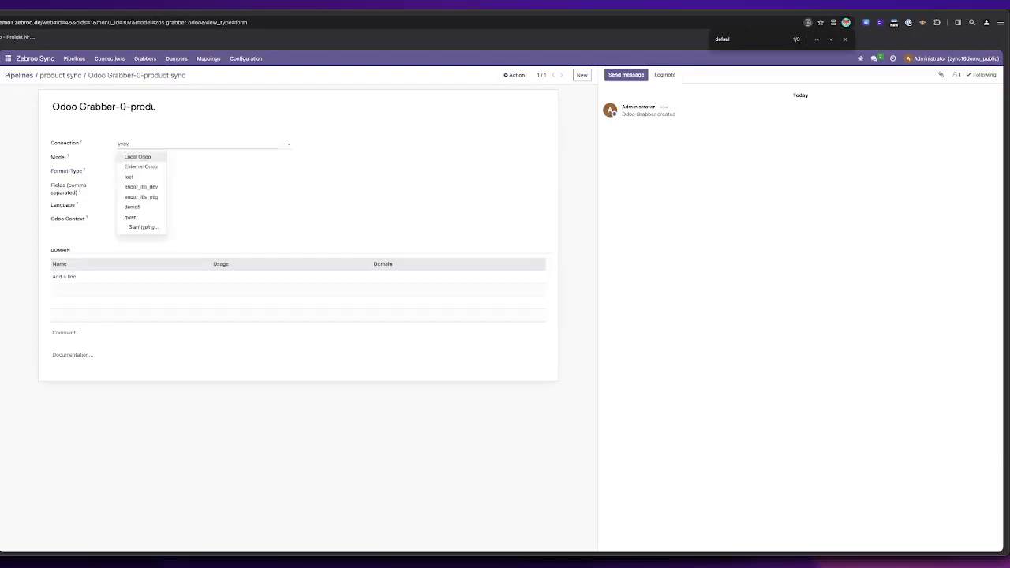
pyautogui.click(147, 167)
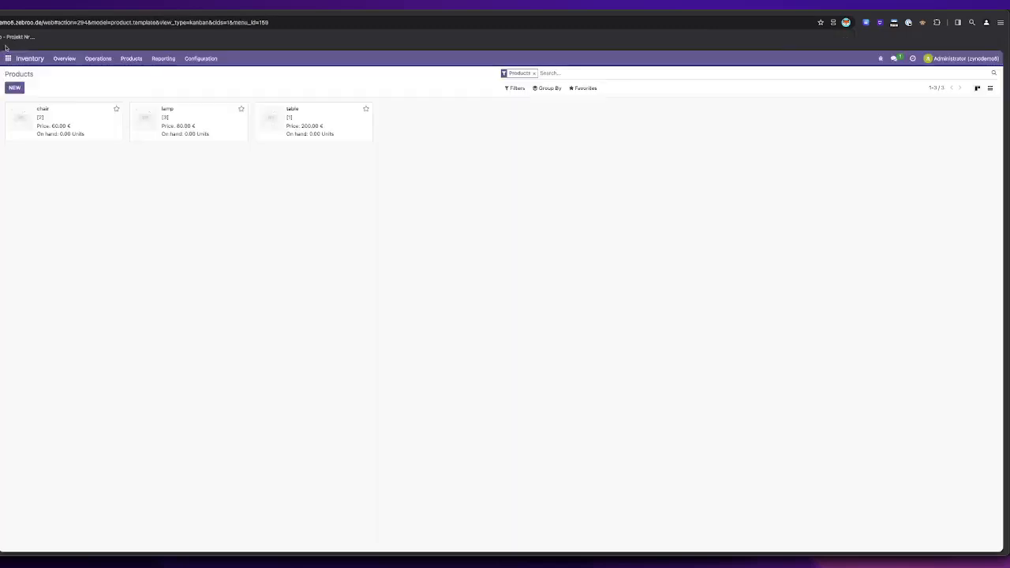
pyautogui.moveTo(43, 22); pyautogui.dragTo(2, 22)
pyautogui.click(2, 23)
pyautogui.keyDown('shift'); pyautogui.click(60, 22); pyautogui.keyUp('shift')
pyautogui.hotkey('ctrl', 'c')
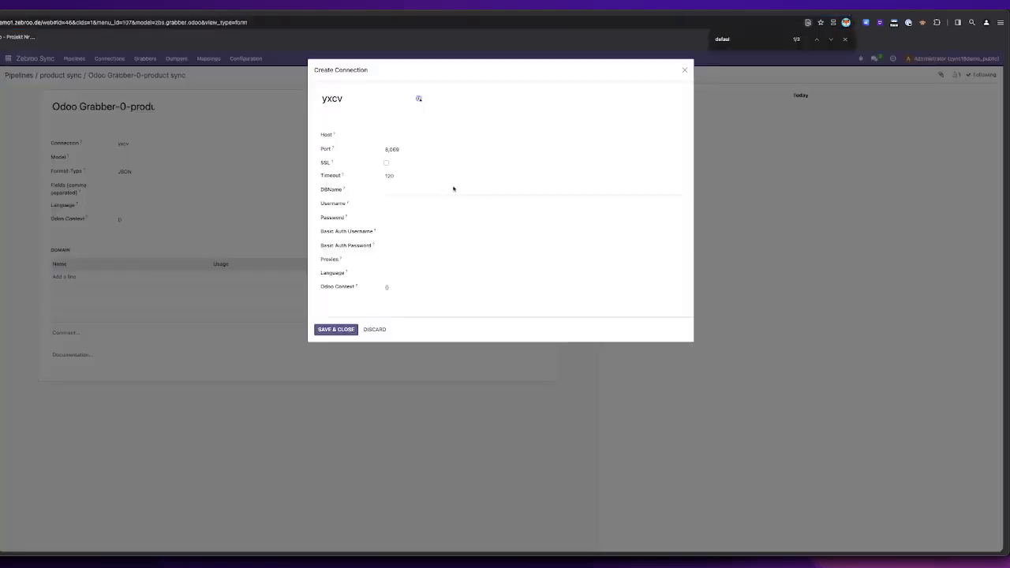
# Step: Enter the copied source host zyncdemo5.zebroo.de in the connection, set the port to 443 and enable SSL
pyautogui.click(436, 134)
pyautogui.hotkey('ctrl', 'v')
pyautogui.click(412, 149)
pyautogui.write('443')
pyautogui.click(386, 163)
# Step: Set the connection's database name to zyncdemo5 and username to admin, enter the account password, and save the connection
pyautogui.moveTo(399, 135)
pyautogui.mouseDown()
pyautogui.moveTo(413, 135)
pyautogui.moveTo(386, 135)
pyautogui.mouseUp()
pyautogui.click(399, 191)
pyautogui.write('zyncdemo5')
pyautogui.click(397, 202)
pyautogui.write('admin')
pyautogui.press('Tab')
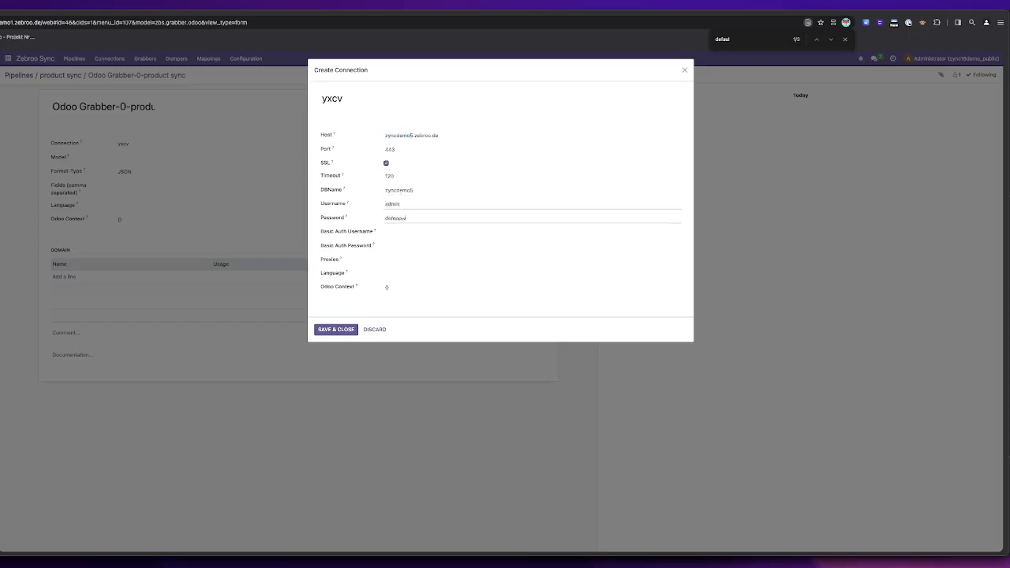
pyautogui.click(327, 328)
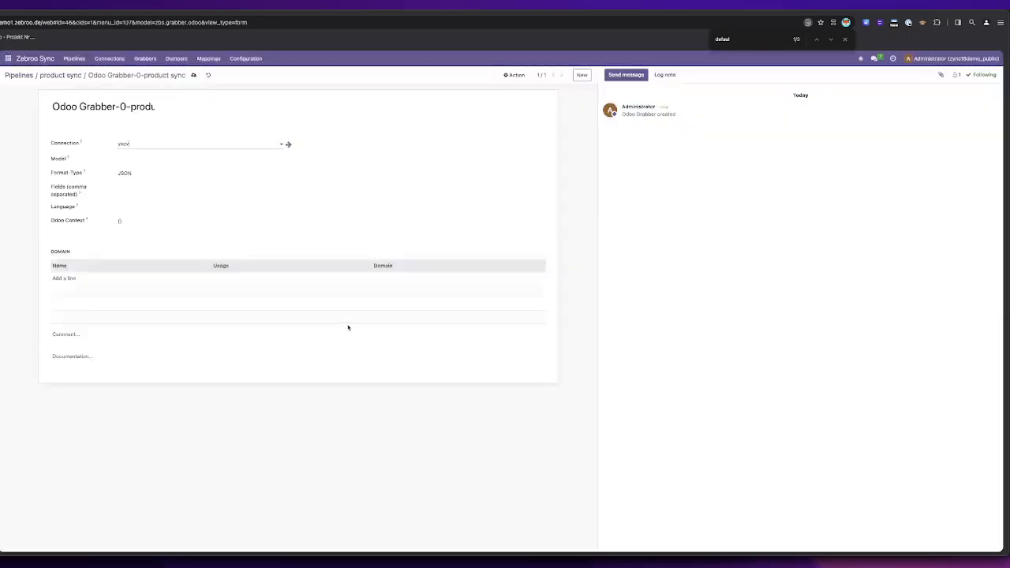
# Step: Set the Odoo grabber's model to product.template and save the grabber
pyautogui.click(144, 161)
pyautogui.write('product.template')
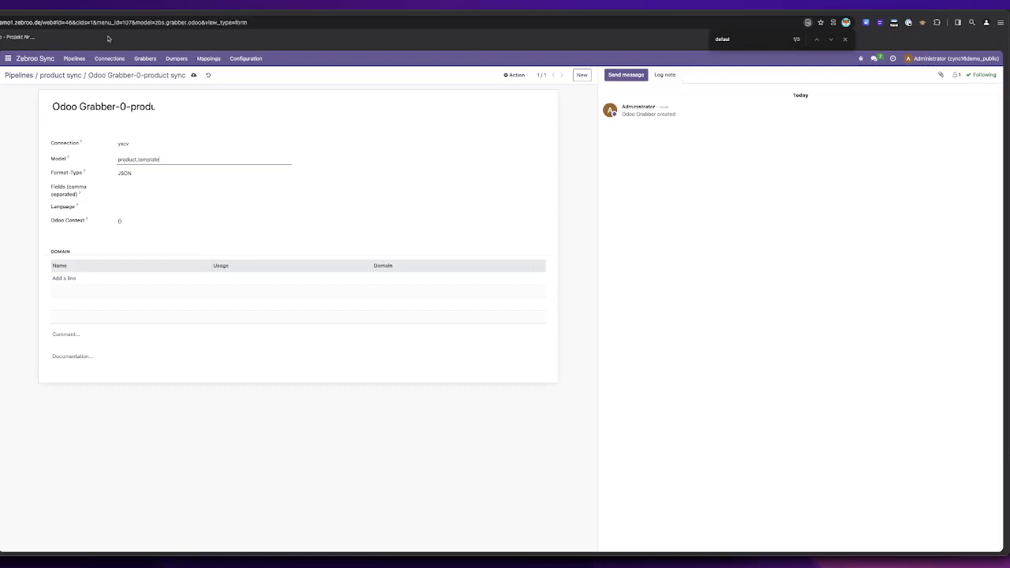
pyautogui.click(193, 75)
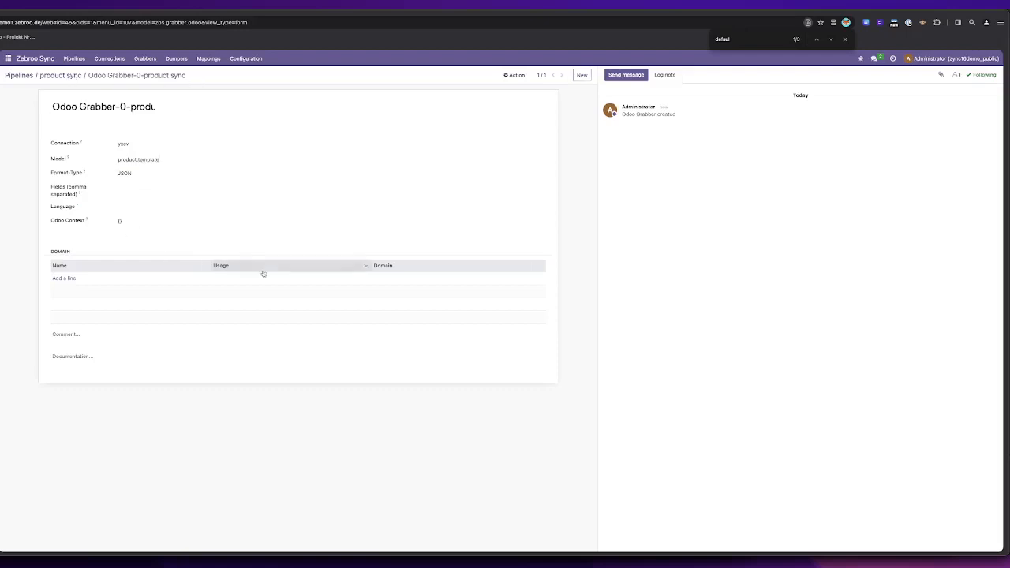
# Step: Start a test run of the product sync pipeline and trigger its heartbeat to execute the grabber
pyautogui.click(75, 75)
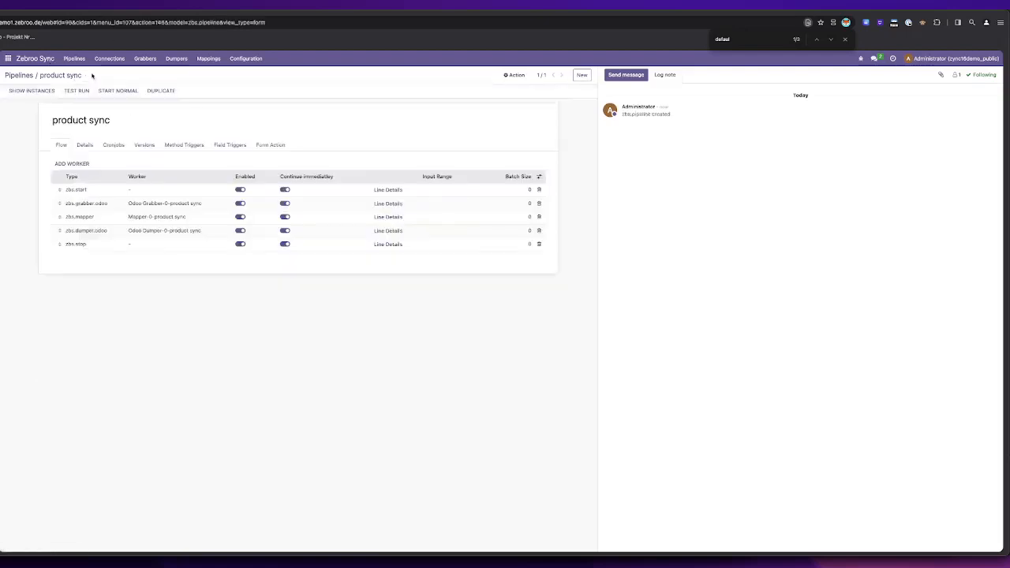
pyautogui.click(76, 93)
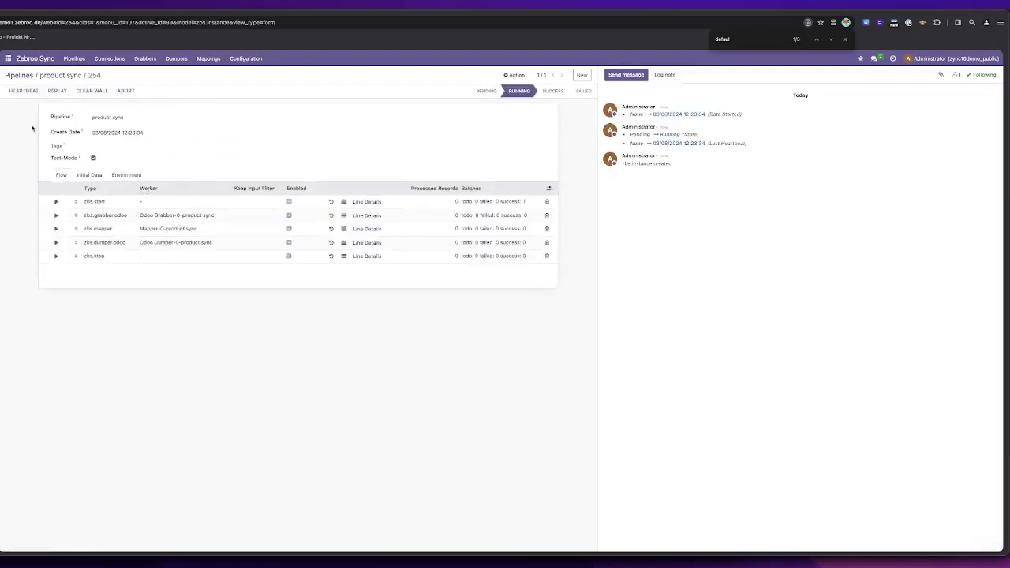
pyautogui.click(24, 90)
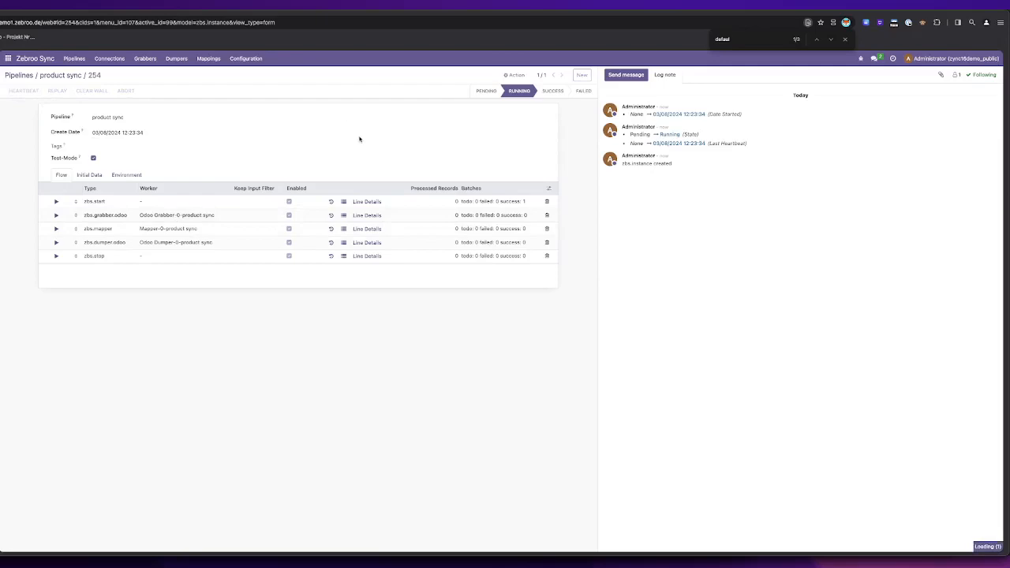
# Step: Examine the product records in the output data of the grabber's batch, then close the batch details
pyautogui.click(474, 216)
pyautogui.scroll(-5, 425, 286)
pyautogui.scroll(-5, 425, 286)
pyautogui.scroll(15, 450, 292)
pyautogui.scroll(-3, 474, 301)
pyautogui.scroll(-5, 475, 301)
pyautogui.click(686, 71)
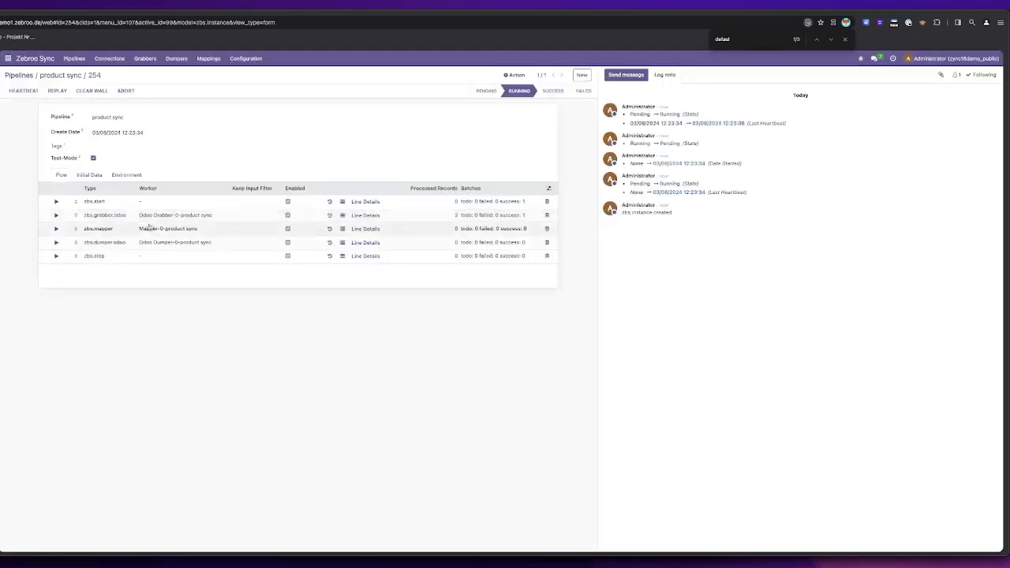
# Step: Copy the first product record's JSON from the output data of the grabber's batch
pyautogui.click(466, 217)
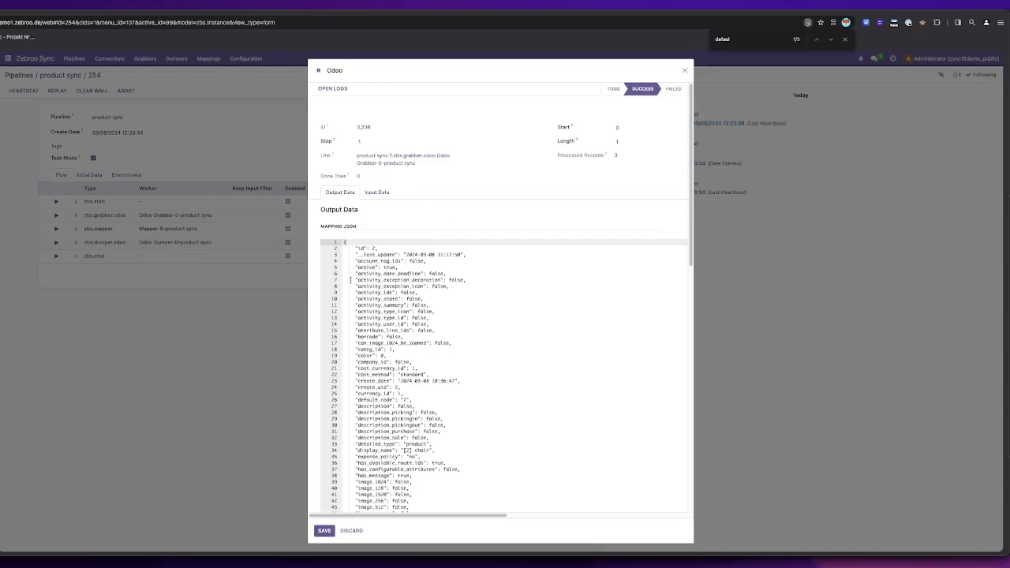
pyautogui.scroll(-8, 366, 422)
pyautogui.click(347, 479)
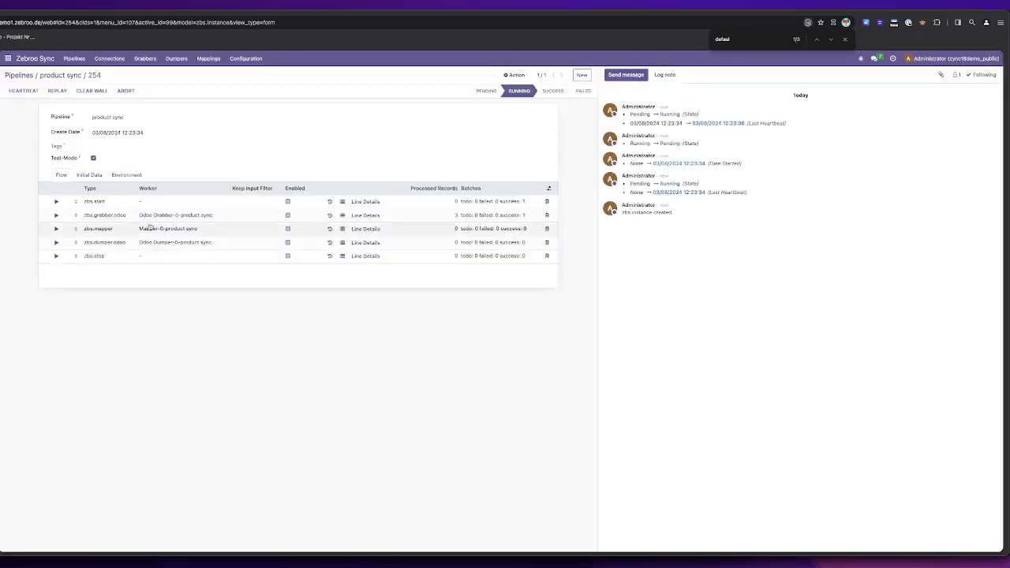
# Step: Paste the copied product JSON as the example value for the mapper's mapping import and remove its id line
pyautogui.click(114, 230)
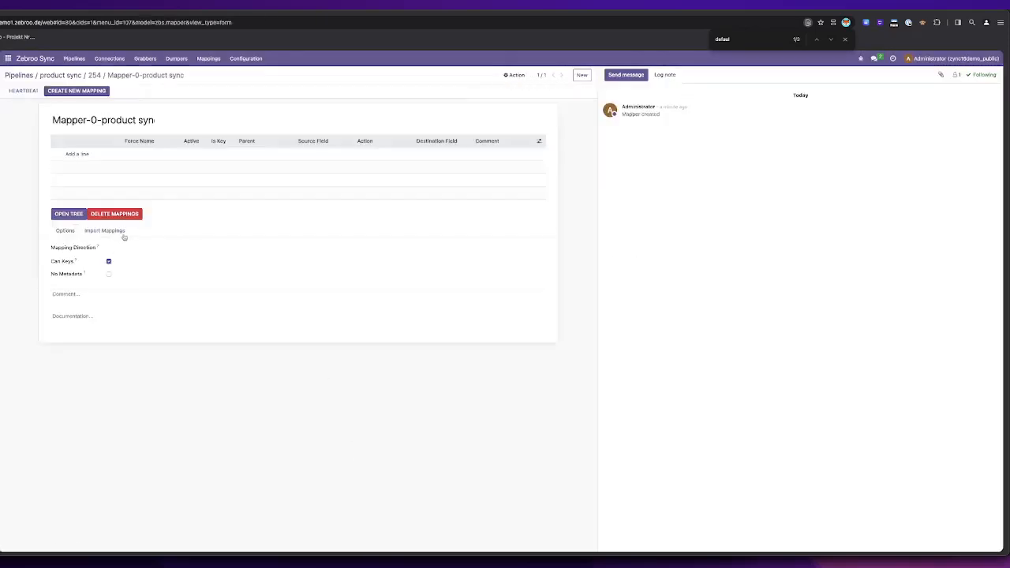
pyautogui.click(120, 233)
pyautogui.moveTo(136, 281); pyautogui.dragTo(25, 287)
pyautogui.press('BackSpace')
pyautogui.press('BackSpace')
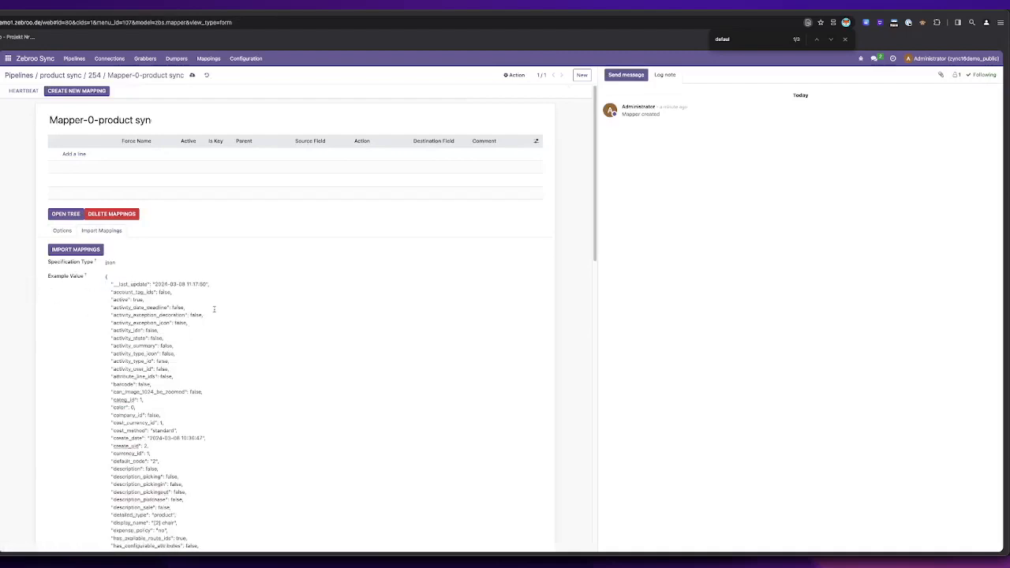
# Step: Delete the block of message fields ending with message_partner_ids from the example JSON and import the mappings
pyautogui.scroll(-5, 187, 358)
pyautogui.scroll(-2, 187, 357)
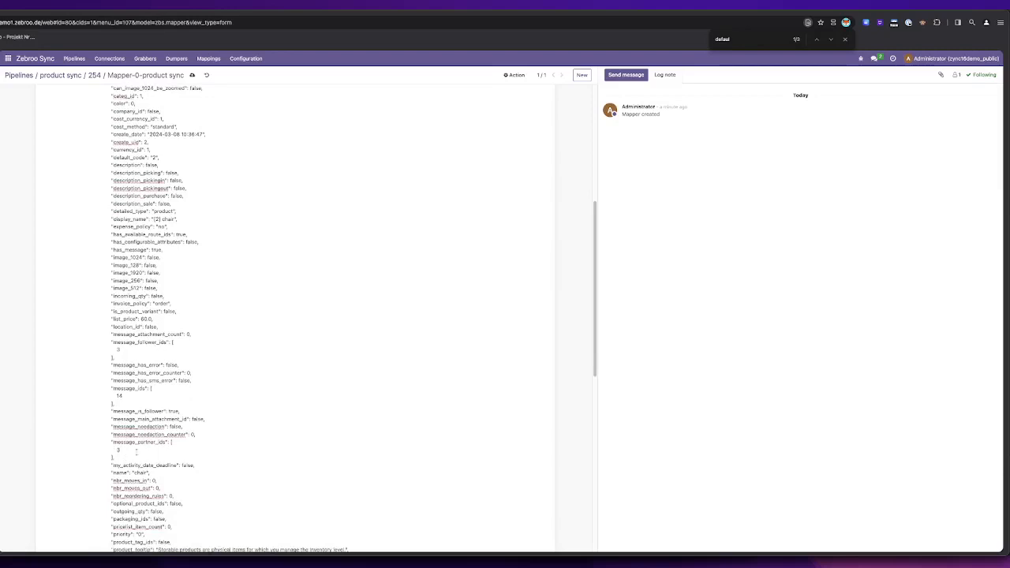
pyautogui.moveTo(120, 458); pyautogui.dragTo(4, 334)
pyautogui.press('BackSpace')
pyautogui.press('BackSpace')
pyautogui.scroll(10, 364, 349)
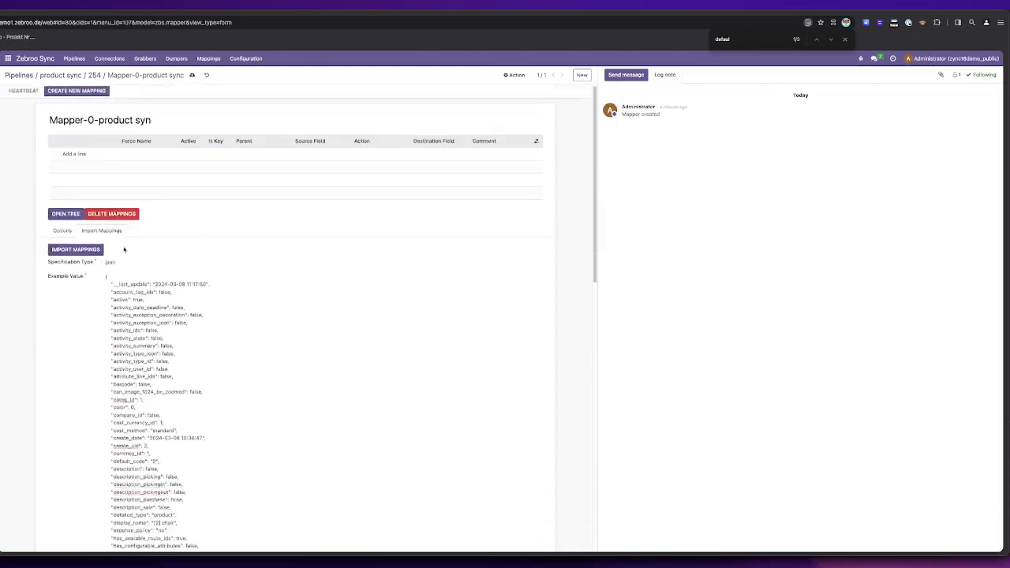
pyautogui.click(77, 250)
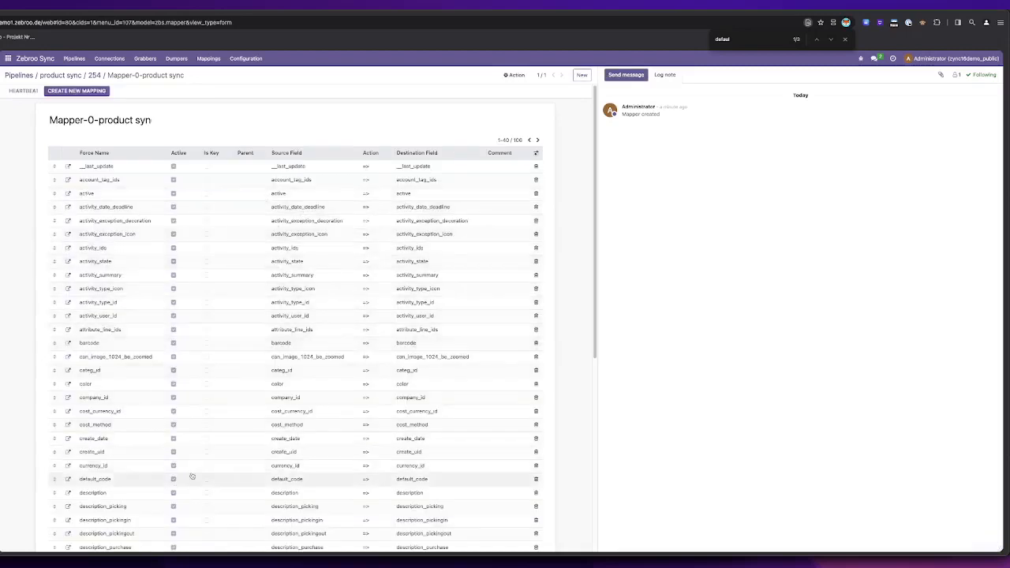
# Step: Return to the pipeline's test run and trigger its heartbeat to execute the mapper
pyautogui.click(97, 75)
pyautogui.click(14, 92)
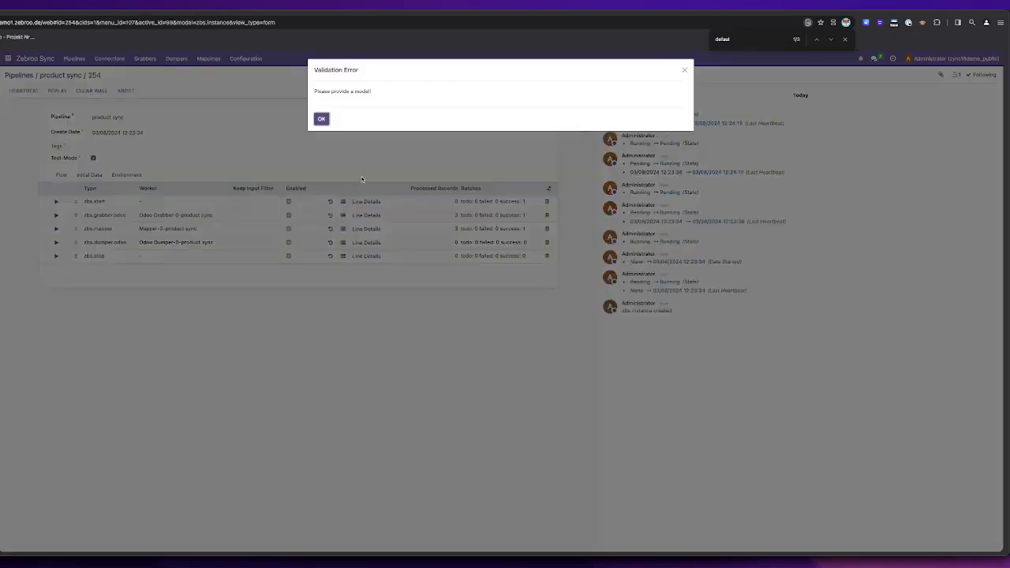
pyautogui.click(320, 118)
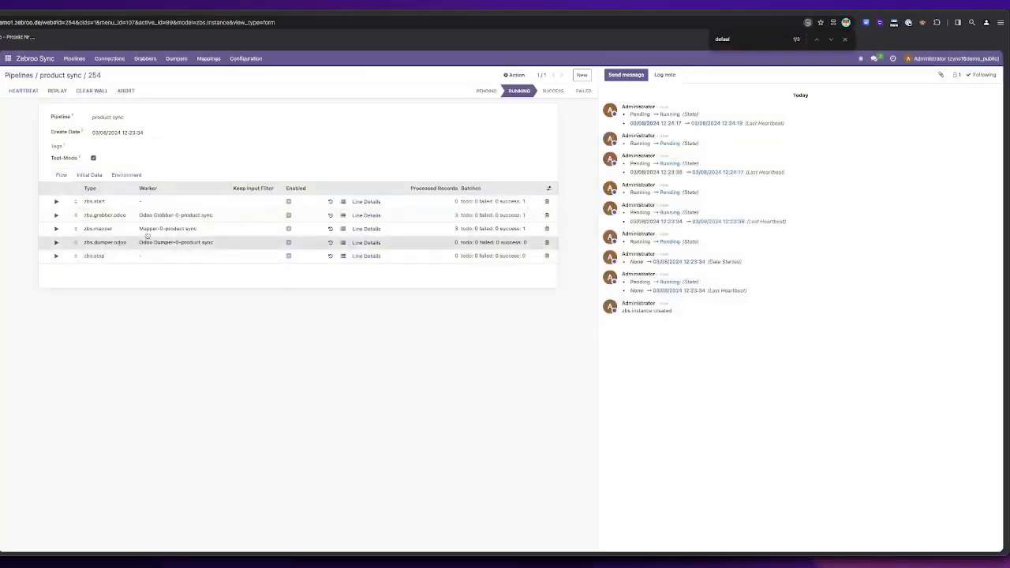
# Step: Set the Odoo dumper's connection to Local Odoo and its model to product.template, and save the dumper
pyautogui.click(134, 243)
pyautogui.click(137, 158)
pyautogui.click(133, 170)
pyautogui.click(130, 172)
pyautogui.write('produ')
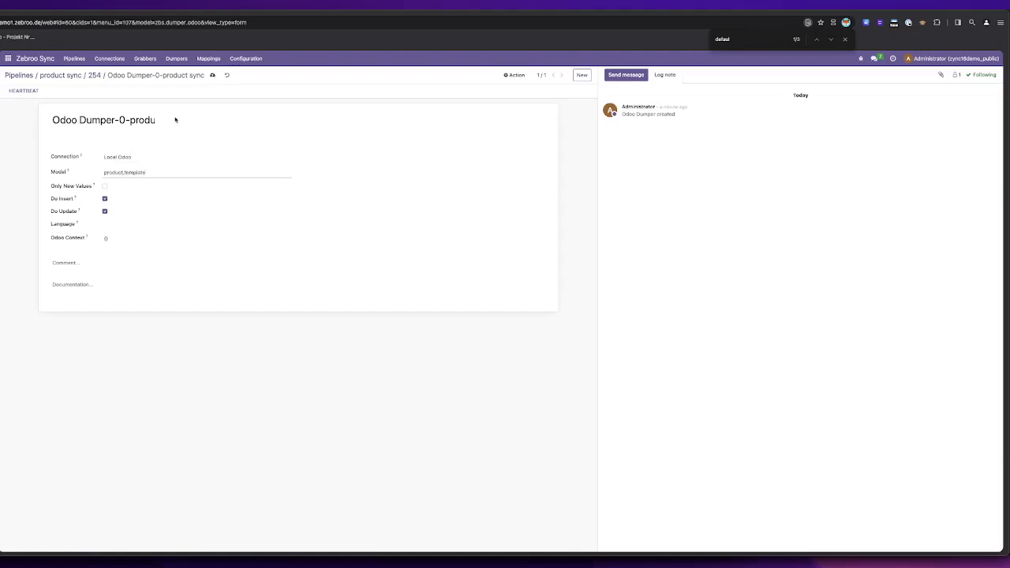
pyautogui.click(210, 76)
# Step: Go back to the test run and trigger another heartbeat to execute the configured dumper
pyautogui.click(94, 76)
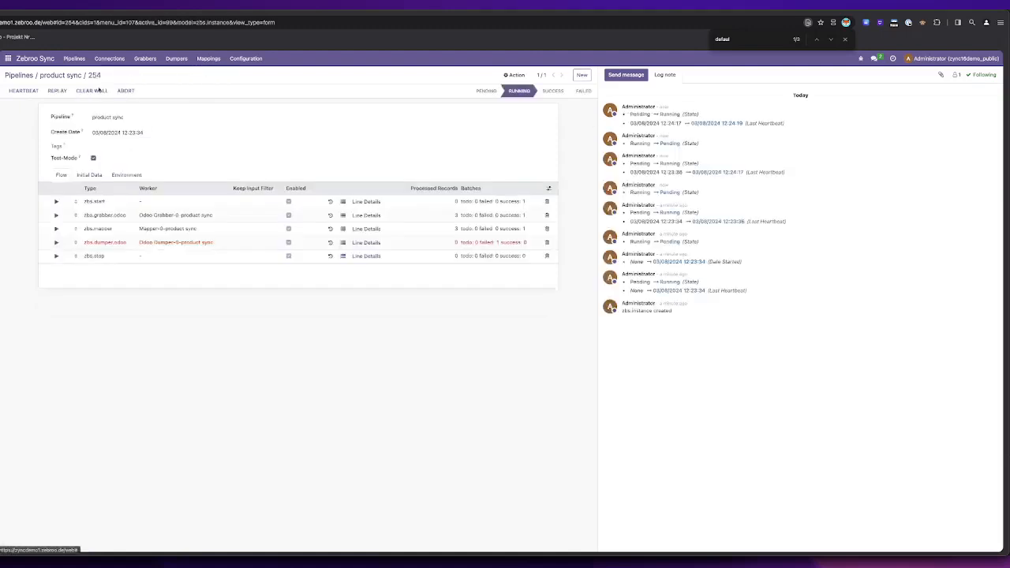
pyautogui.click(34, 91)
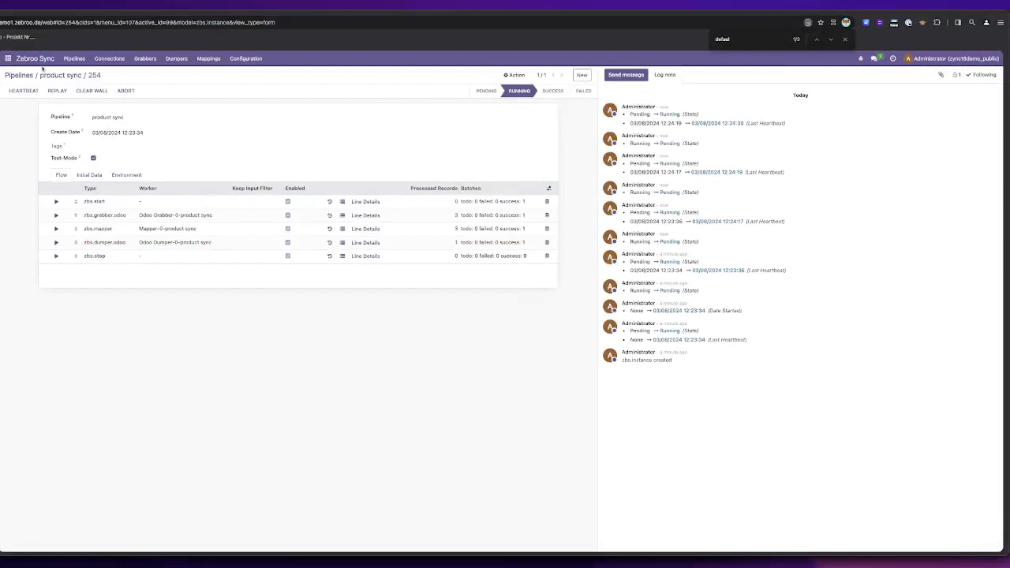
# Step: Open the chair product in the local Odoo's Inventory app to check the transferred data
pyautogui.click(9, 60)
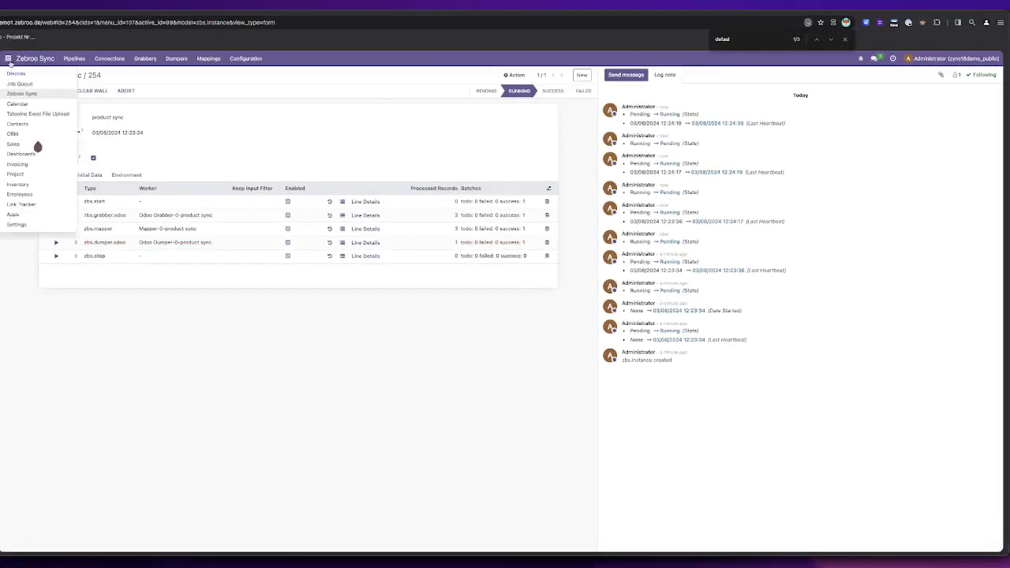
pyautogui.click(20, 192)
pyautogui.click(127, 59)
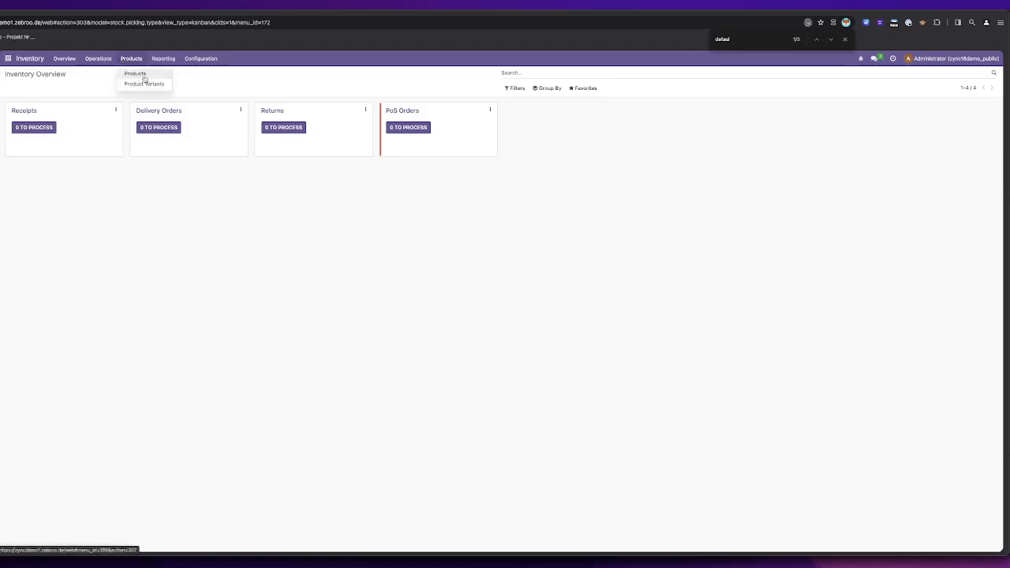
pyautogui.click(144, 78)
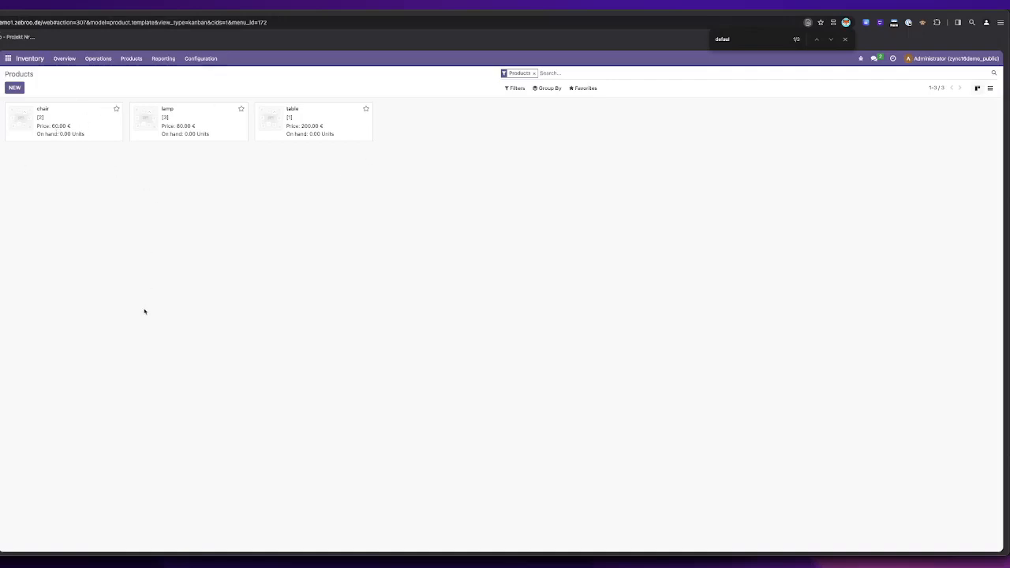
pyautogui.click(100, 133)
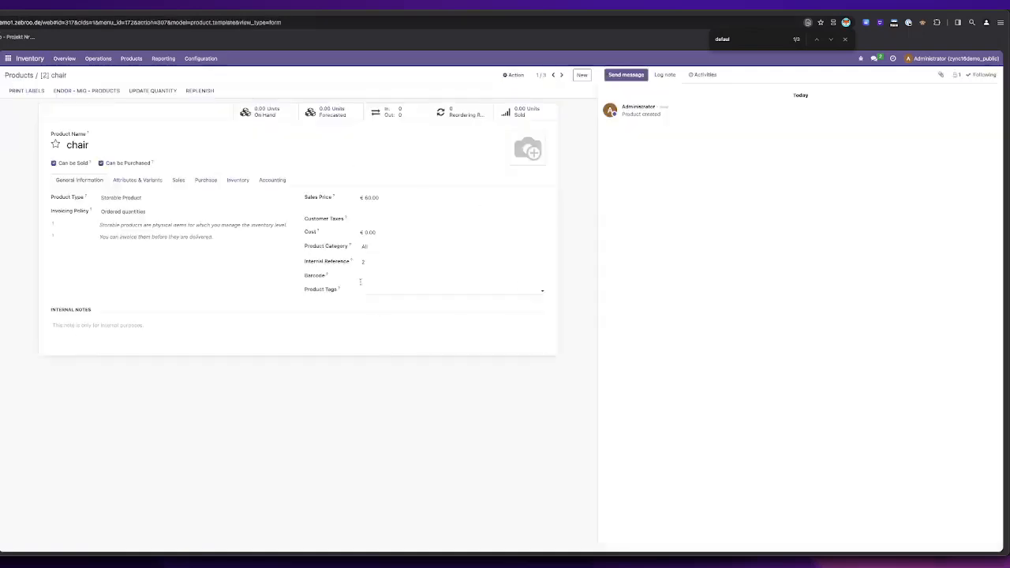
# Step: Return to the product sync pipeline in Zebroo Sync and delete all mappings of its mapper
pyautogui.click(8, 58)
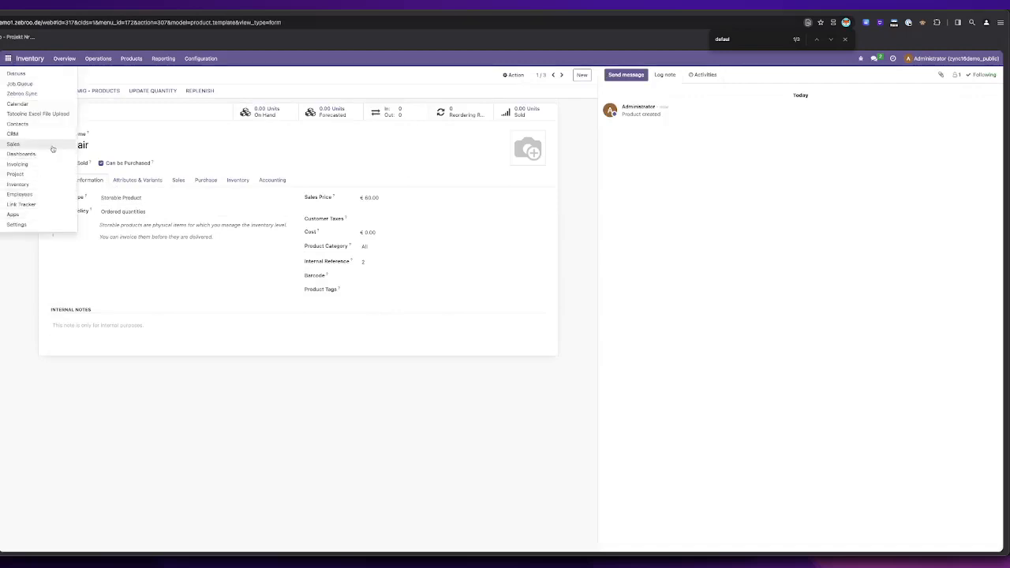
pyautogui.click(34, 95)
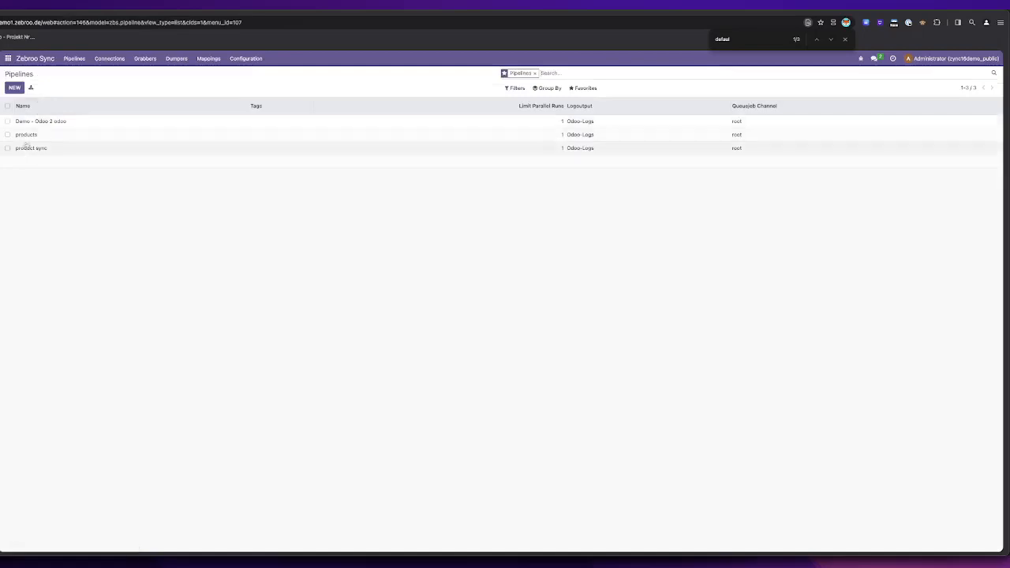
pyautogui.click(31, 148)
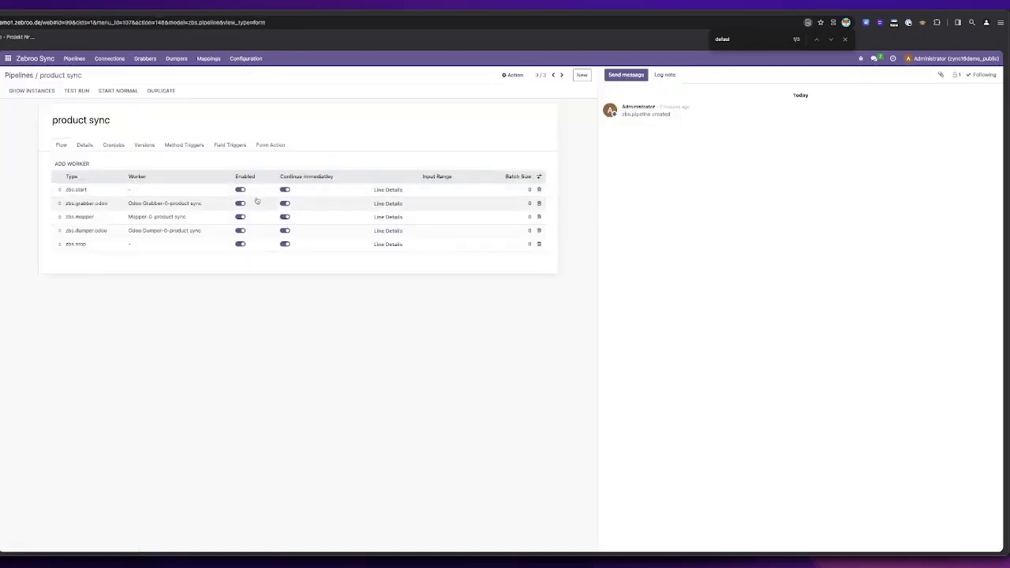
pyautogui.click(119, 224)
pyautogui.scroll(-10, 201, 260)
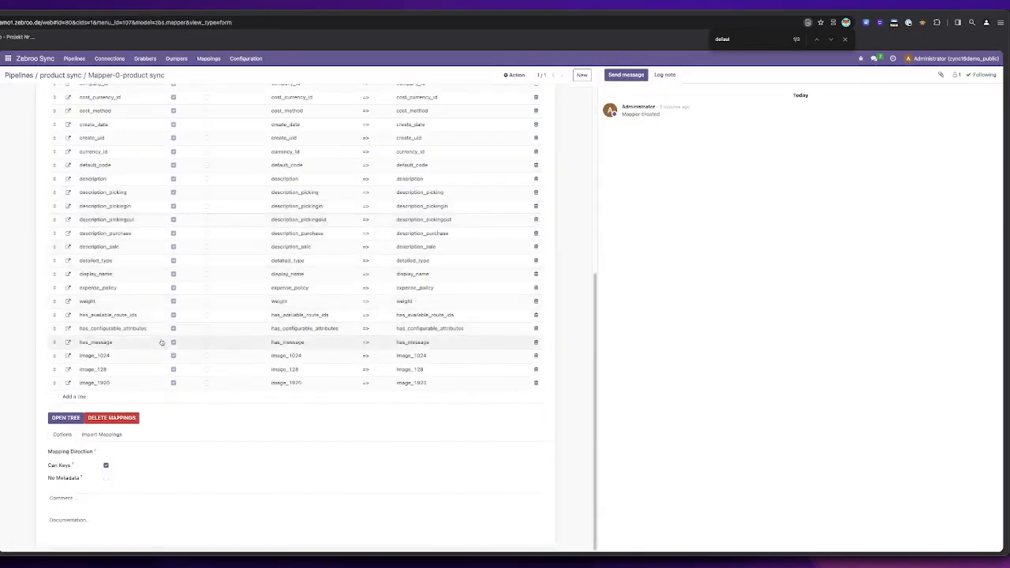
pyautogui.click(124, 419)
pyautogui.click(386, 119)
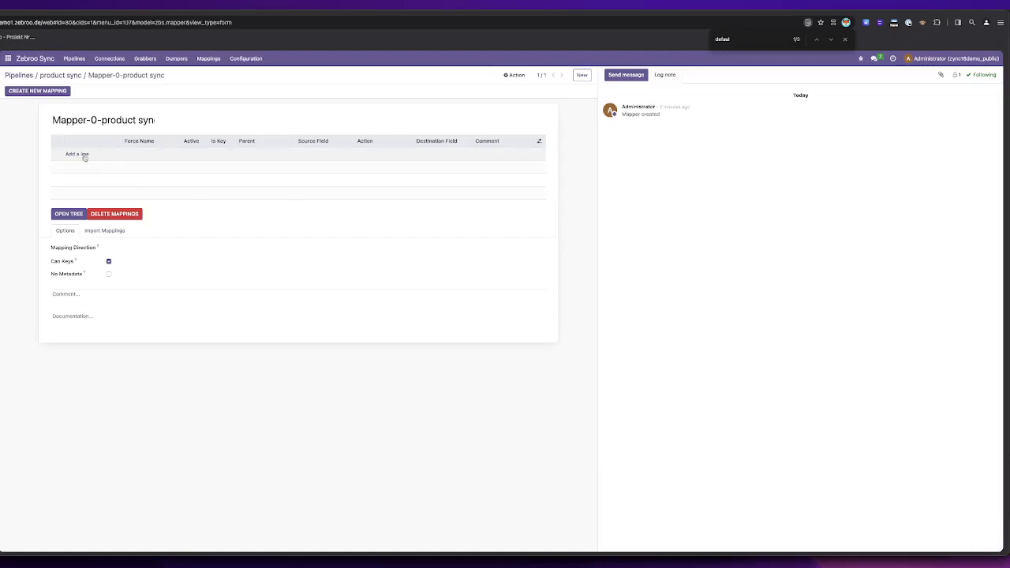
# Step: Add a mapping line to the mapper from source field name to destination field name
pyautogui.click(79, 155)
pyautogui.click(309, 155)
pyautogui.write('name')
pyautogui.press('Tab')
pyautogui.press('Tab')
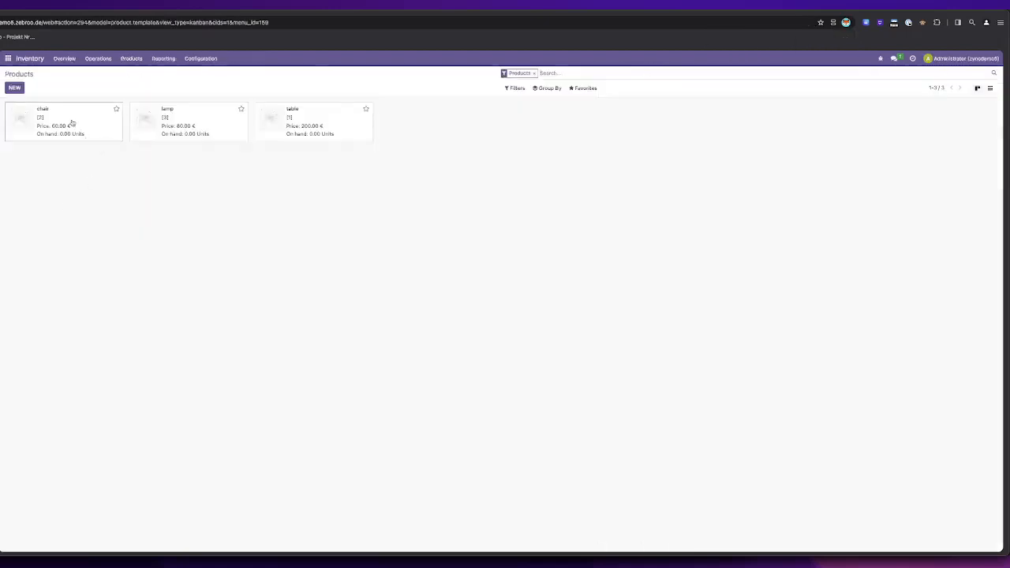
# Step: Check the chair's fields in the source Odoo and add a mapper line from default_code to default_code
pyautogui.click(68, 124)
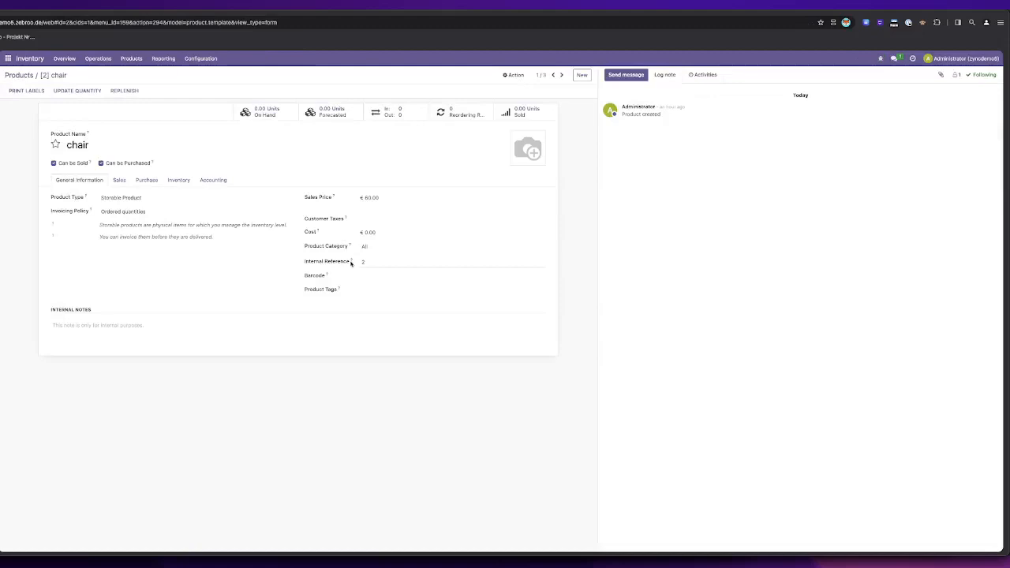
pyautogui.moveTo(334, 197)
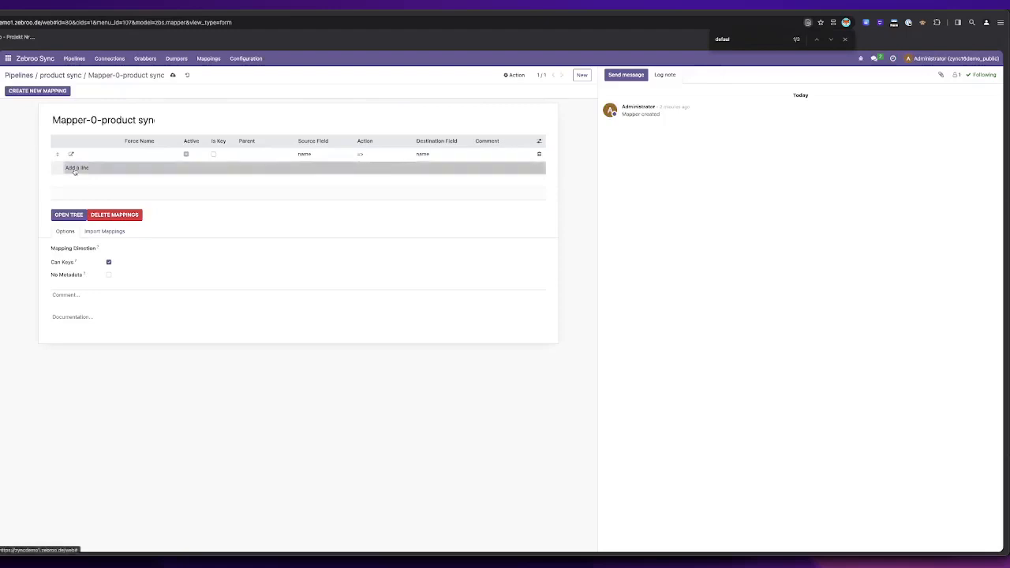
pyautogui.click(76, 168)
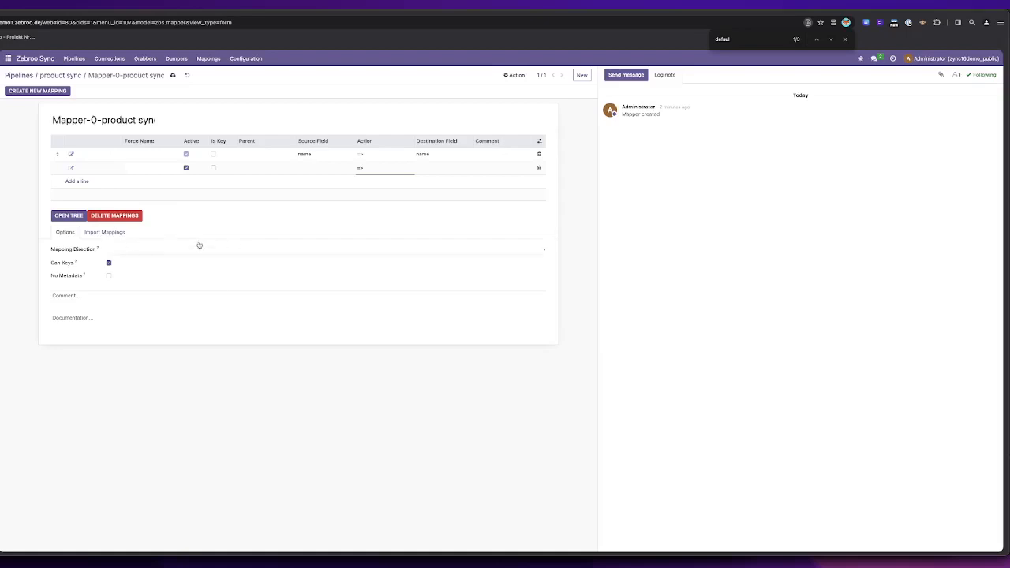
pyautogui.click(313, 168)
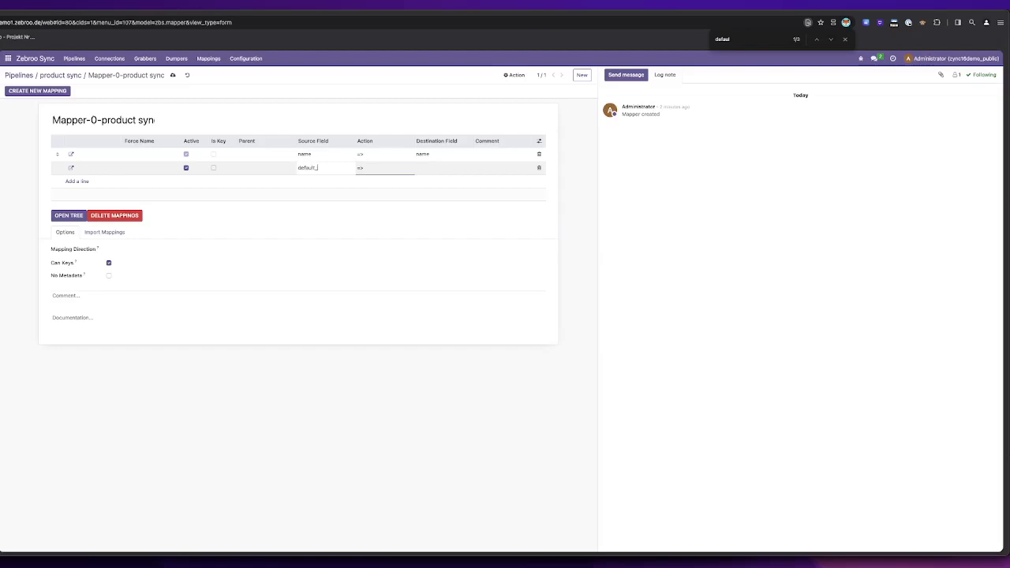
pyautogui.click(321, 167)
pyautogui.moveTo(330, 167); pyautogui.dragTo(300, 169)
pyautogui.press('super+c')
pyautogui.click(433, 168)
pyautogui.press('super+v')
pyautogui.click(323, 182)
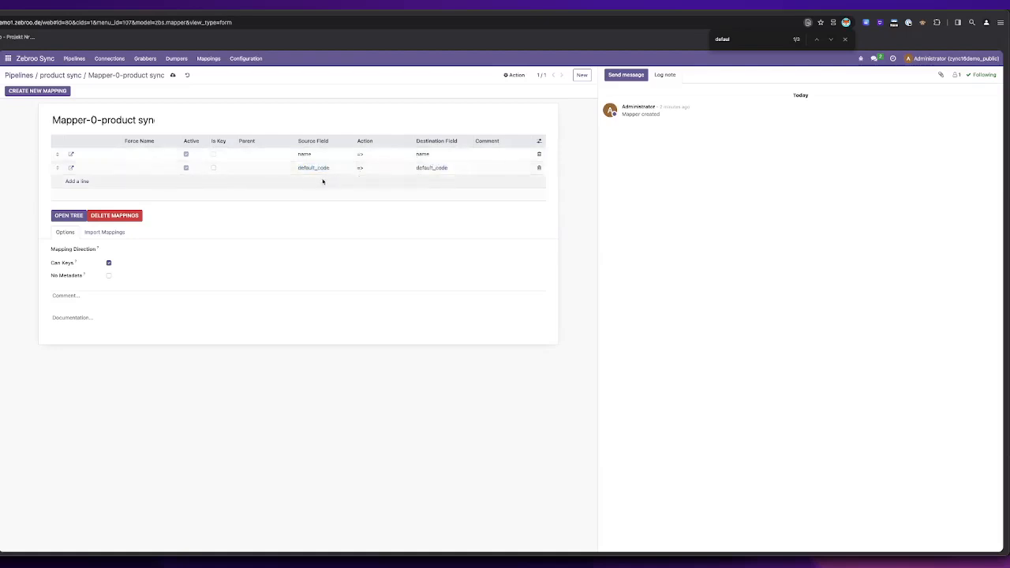
# Step: Add a third mapping line from source field list_price to destination field list_price
pyautogui.click(74, 183)
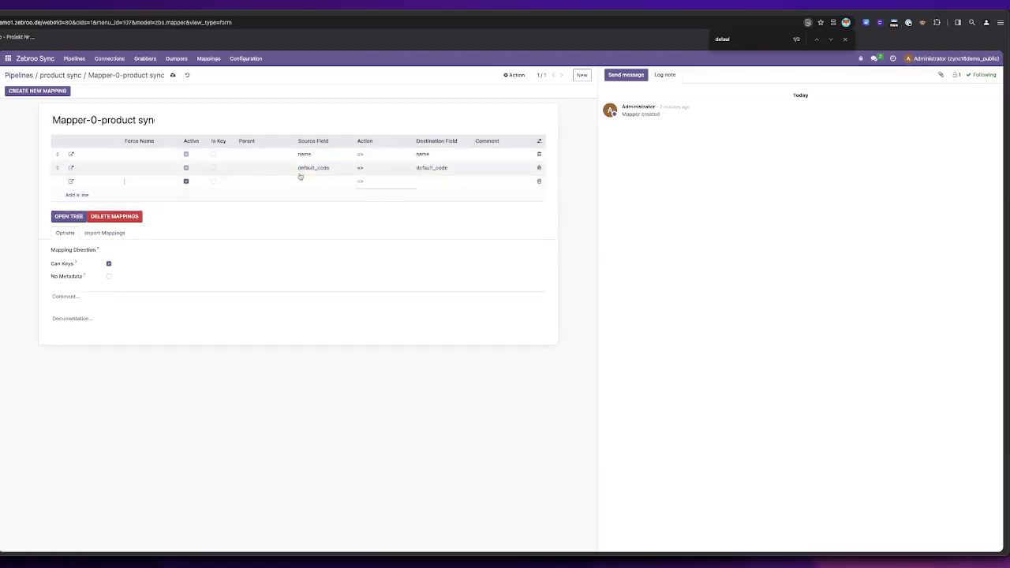
pyautogui.write('Eu_')
pyautogui.write('price')
pyautogui.click(455, 177)
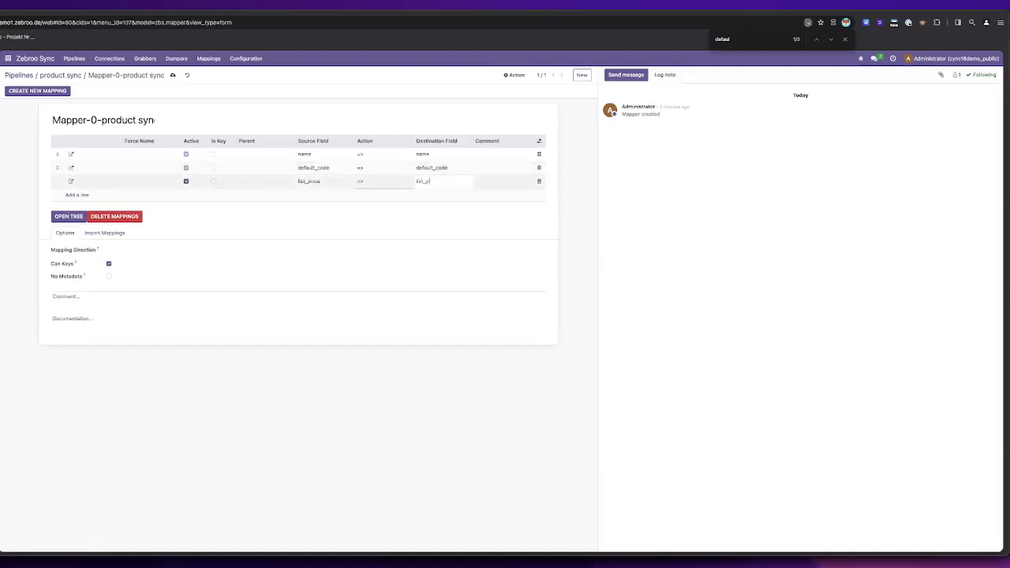
pyautogui.click(452, 281)
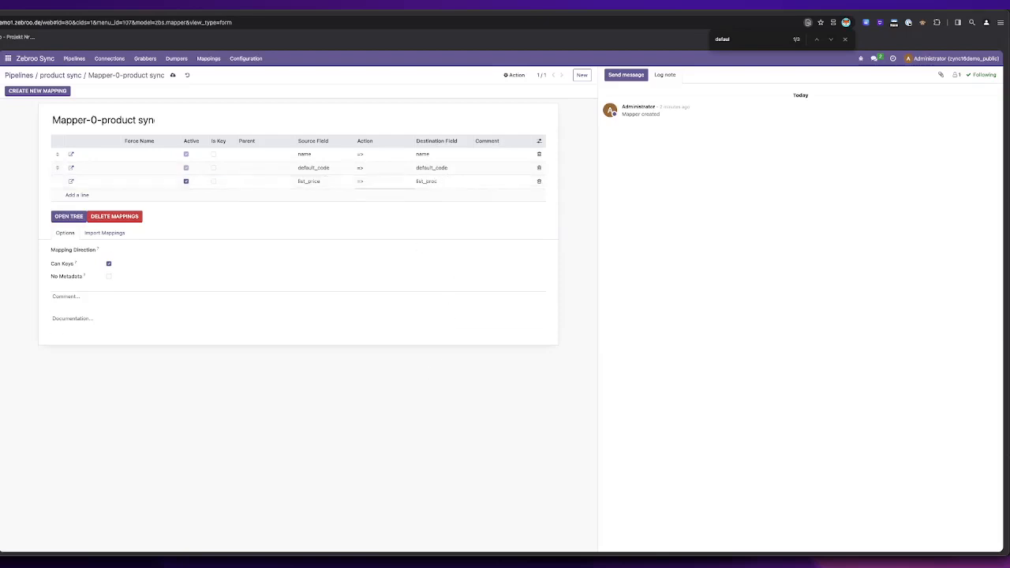
pyautogui.write('ce')
pyautogui.click(288, 397)
# Step: Mark the default_code mapping as key and save the mapper
pyautogui.click(216, 168)
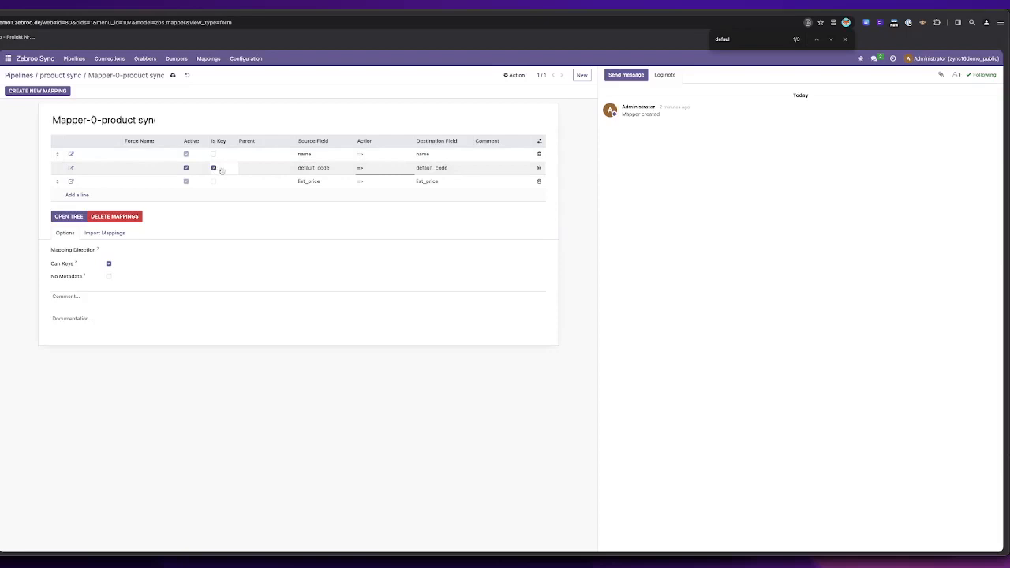
pyautogui.click(376, 401)
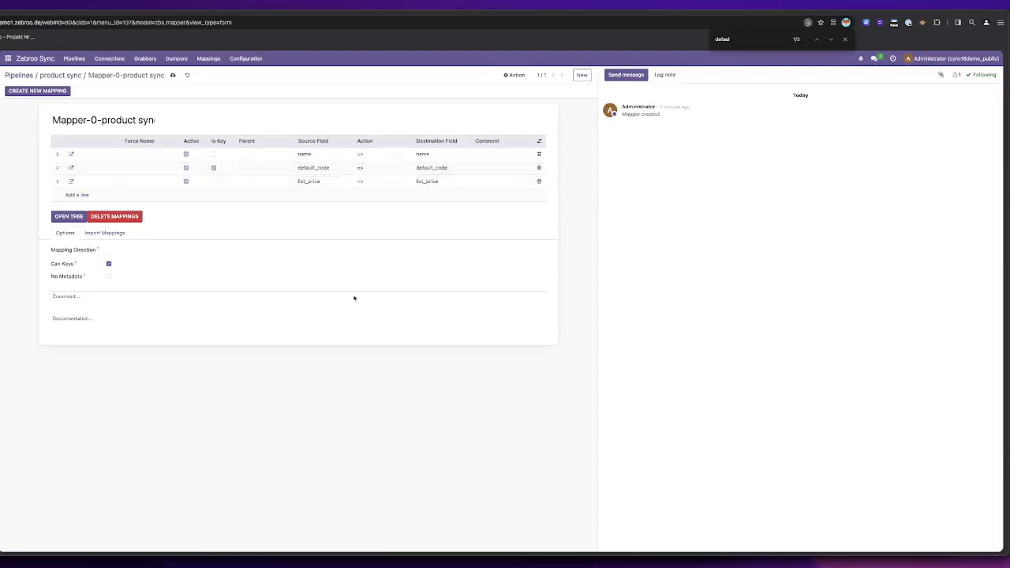
pyautogui.click(173, 76)
# Step: Start a new test run of the product sync pipeline and set its Odoo grabber's format type to Browsable Object, saving the grabber
pyautogui.click(76, 76)
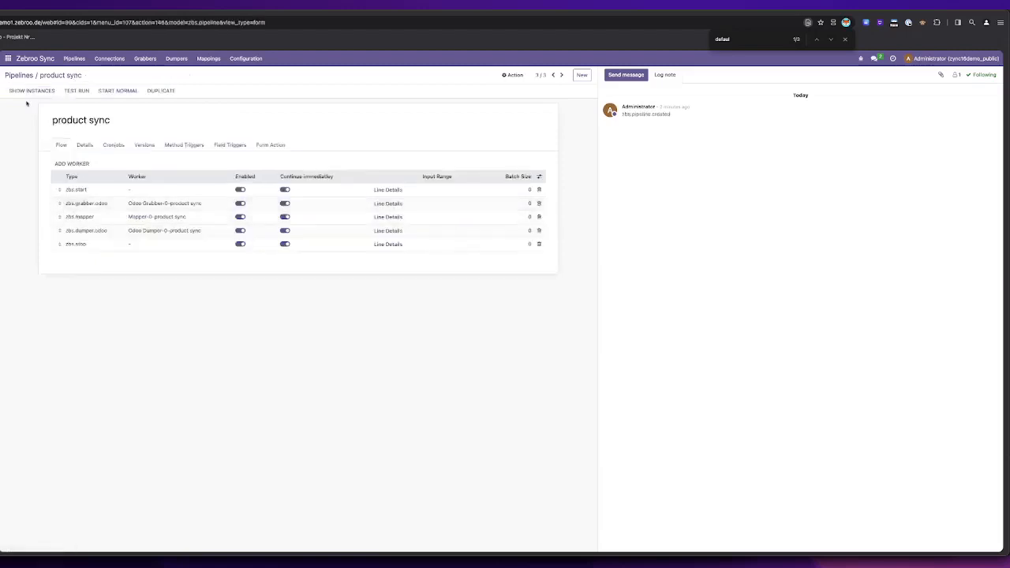
pyautogui.click(83, 91)
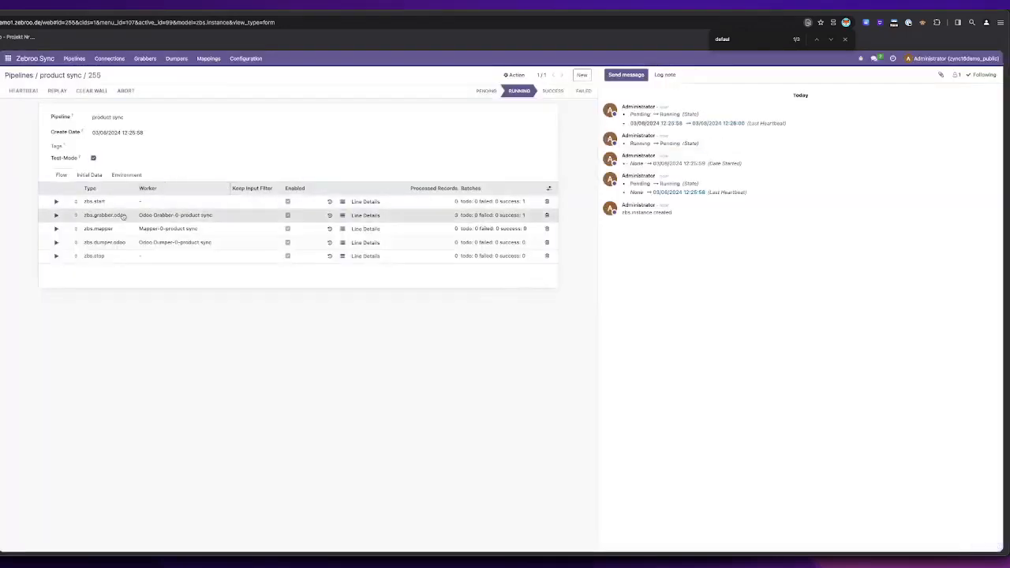
pyautogui.click(123, 216)
pyautogui.click(142, 187)
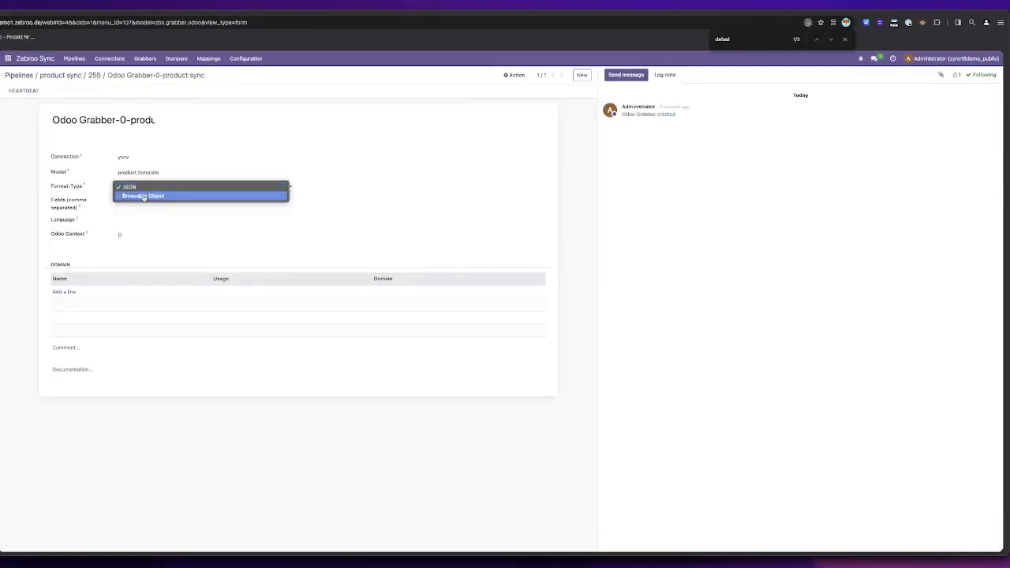
pyautogui.click(144, 196)
pyautogui.click(210, 75)
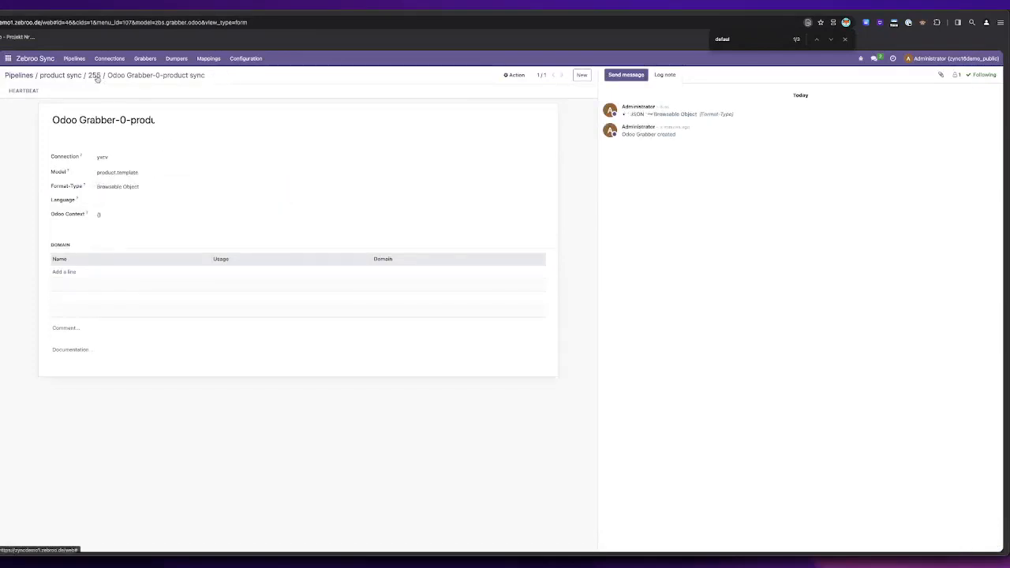
# Step: Go back to the new test run and trigger heartbeats to execute the mapper and the dumper
pyautogui.click(95, 76)
pyautogui.click(28, 90)
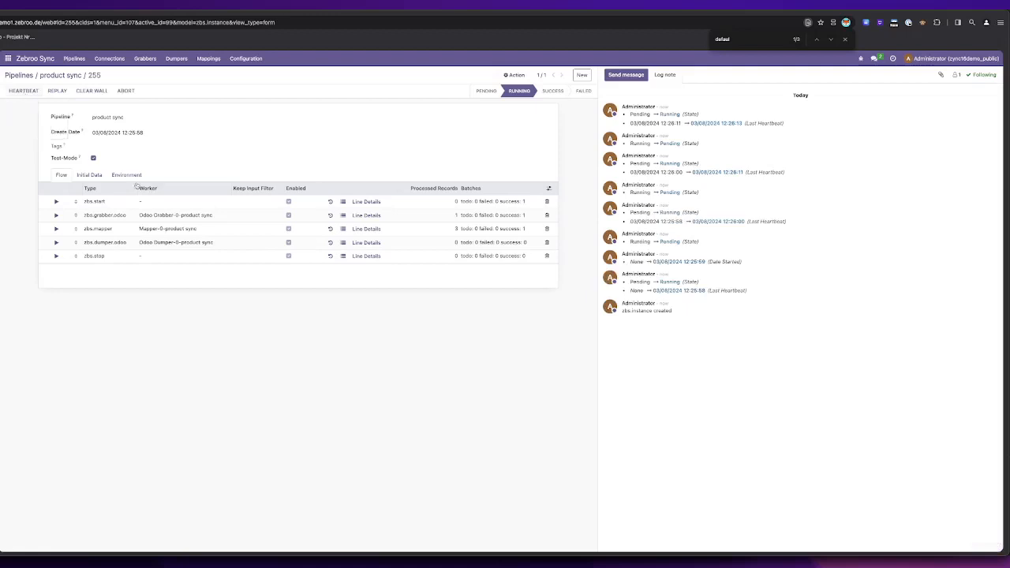
pyautogui.click(33, 94)
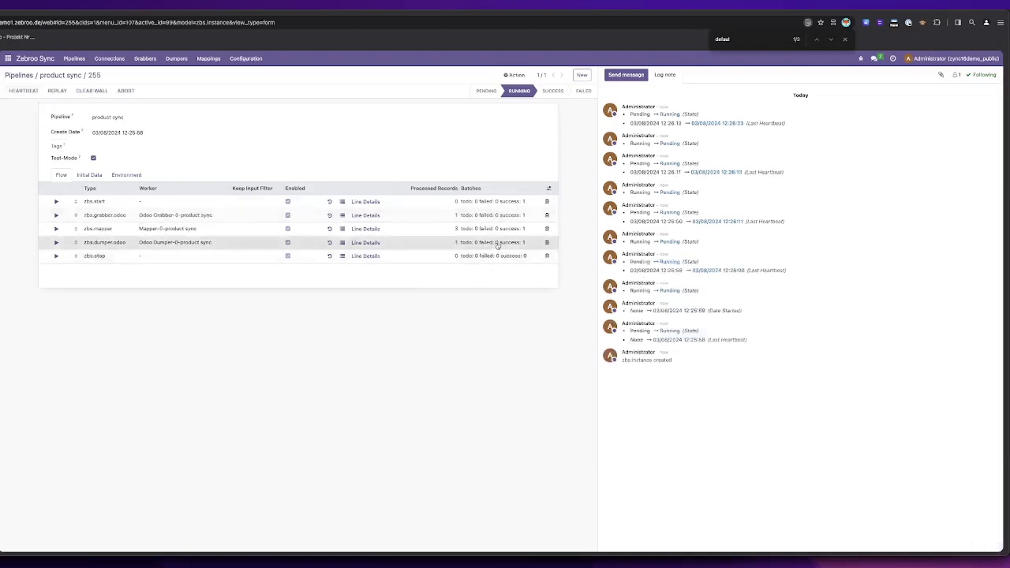
# Step: Open the dumper's batch and examine the created and updated products in its output data
pyautogui.click(497, 243)
pyautogui.moveTo(386, 281); pyautogui.dragTo(433, 298)
pyautogui.click(443, 298)
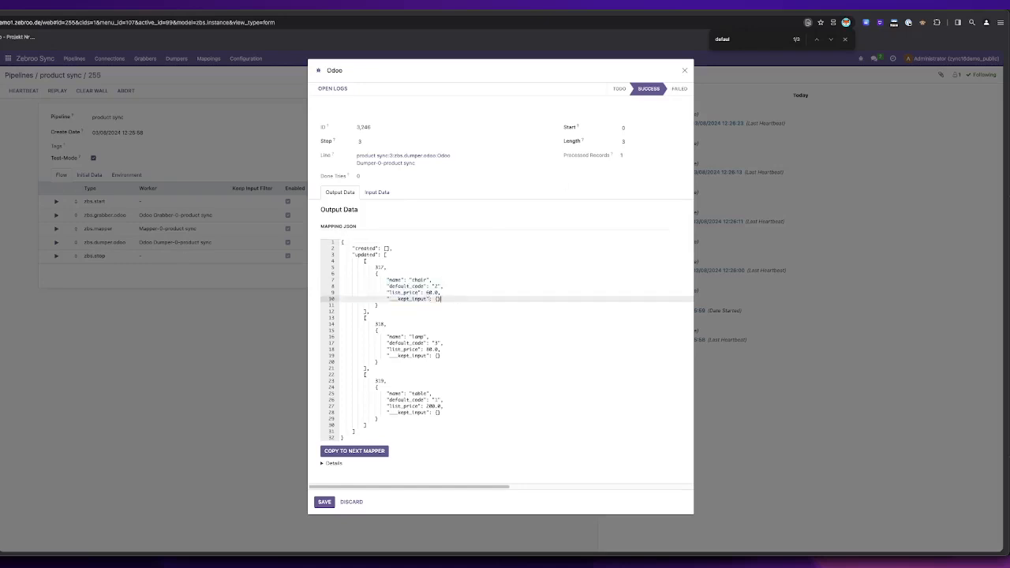
# Step: Switch to the source Odoo, set the chair's sales price to 50.00 and save the product
pyautogui.hotkey('ctrl', 'Tab')
pyautogui.moveTo(370, 196); pyautogui.dragTo(357, 198)
pyautogui.click(255, 336)
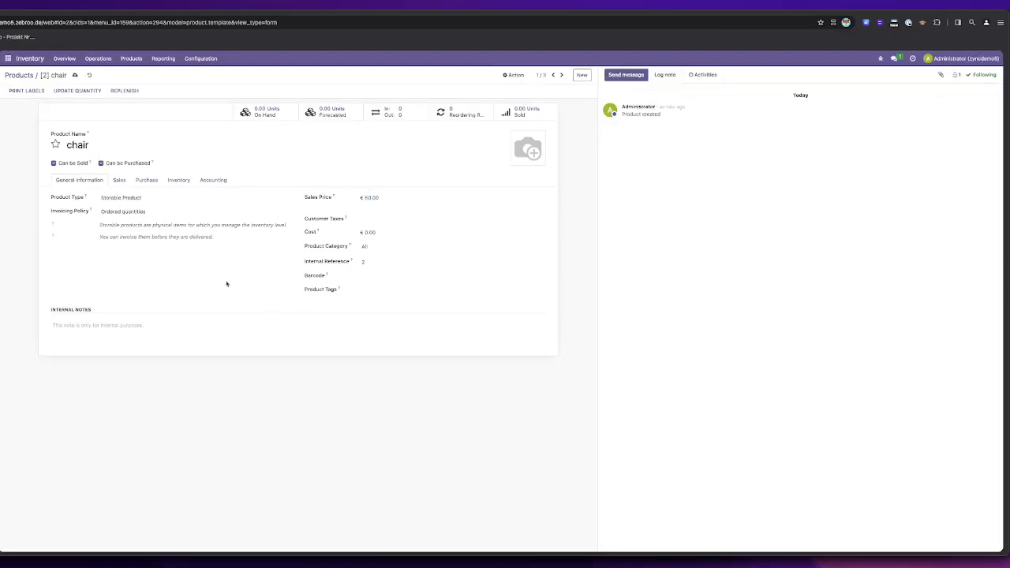
pyautogui.click(75, 75)
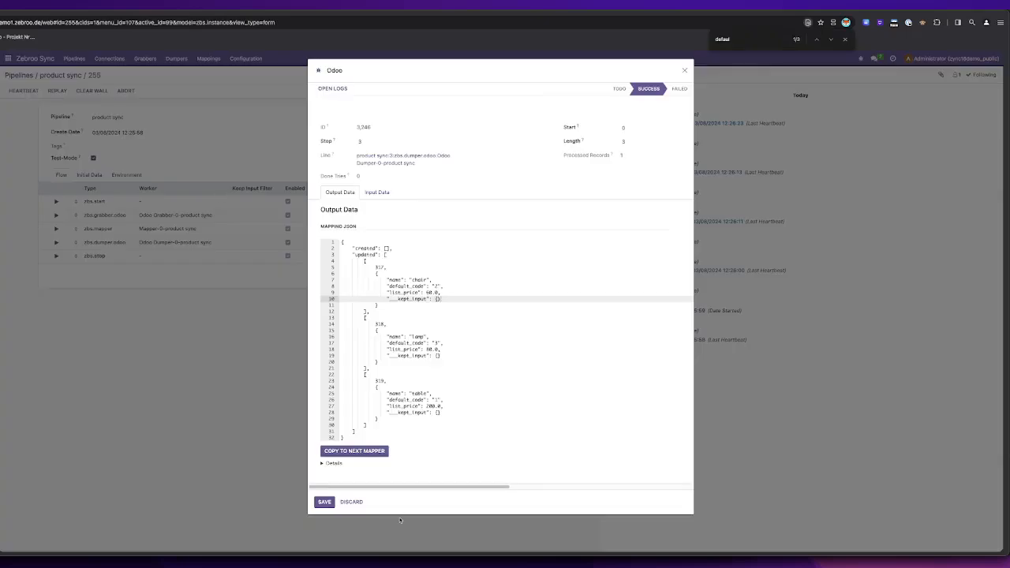
# Step: Close the dumper's batch output and rerun the test run from the grabber through the dumper with heartbeats
pyautogui.click(684, 70)
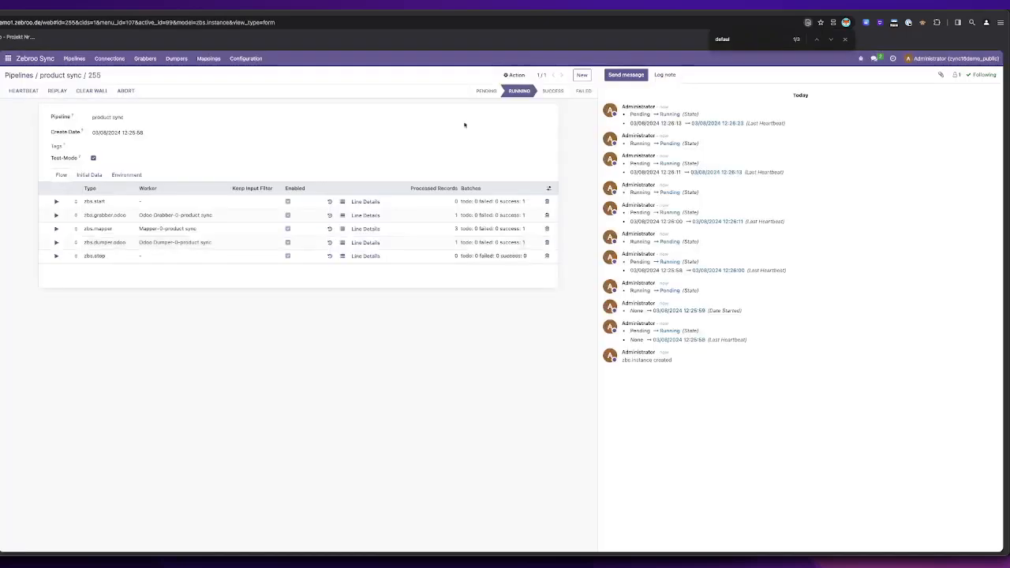
pyautogui.click(33, 92)
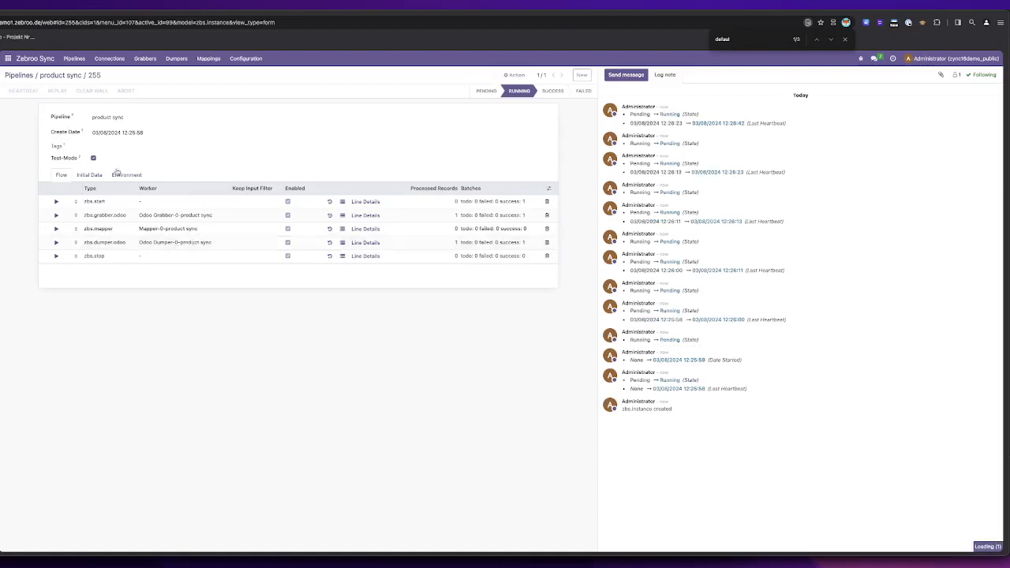
pyautogui.click(23, 89)
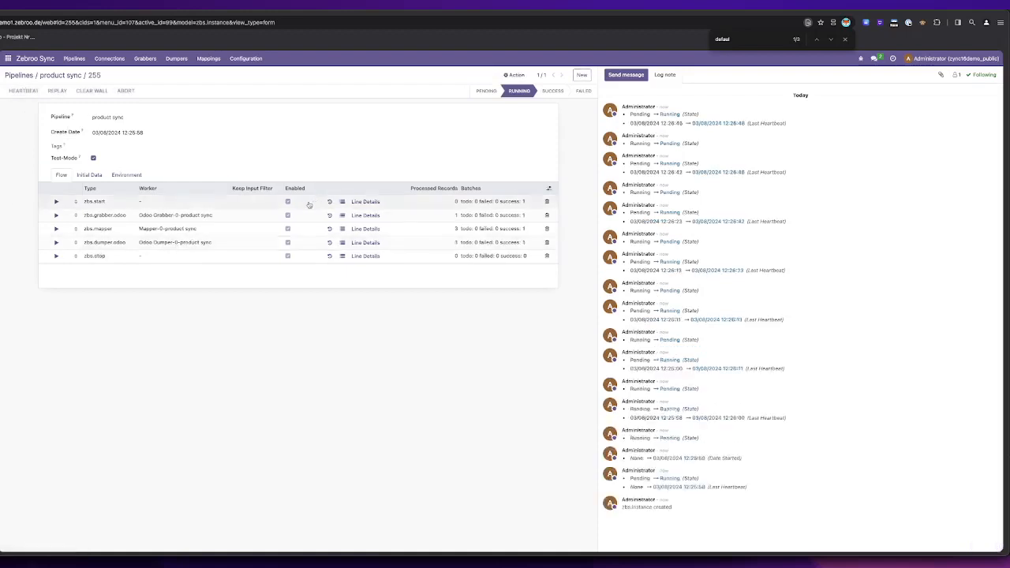
# Step: Open the chair product in the local Odoo's Inventory app to check its synchronized sales price
pyautogui.click(7, 58)
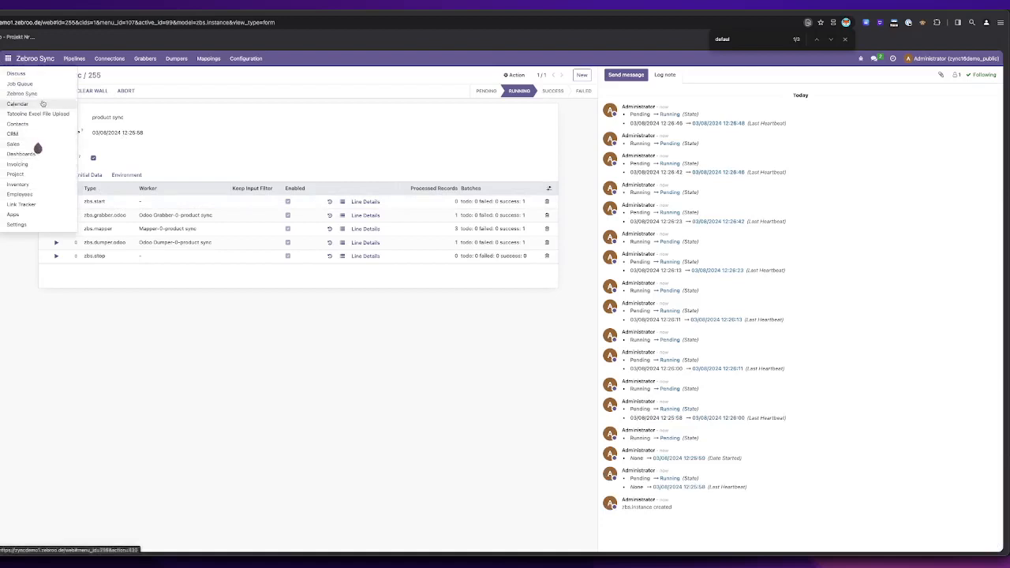
pyautogui.click(17, 184)
pyautogui.click(131, 58)
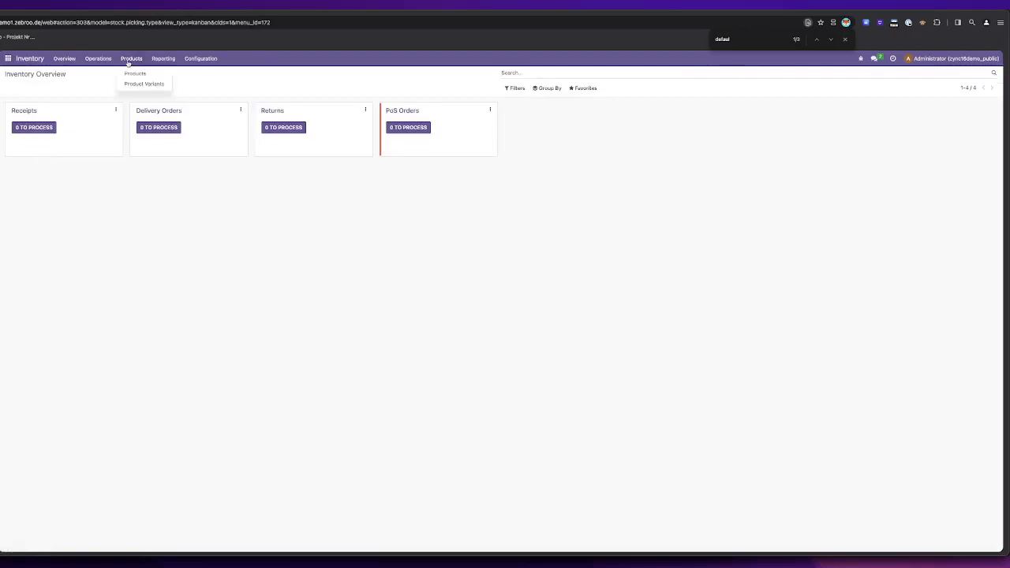
pyautogui.click(141, 73)
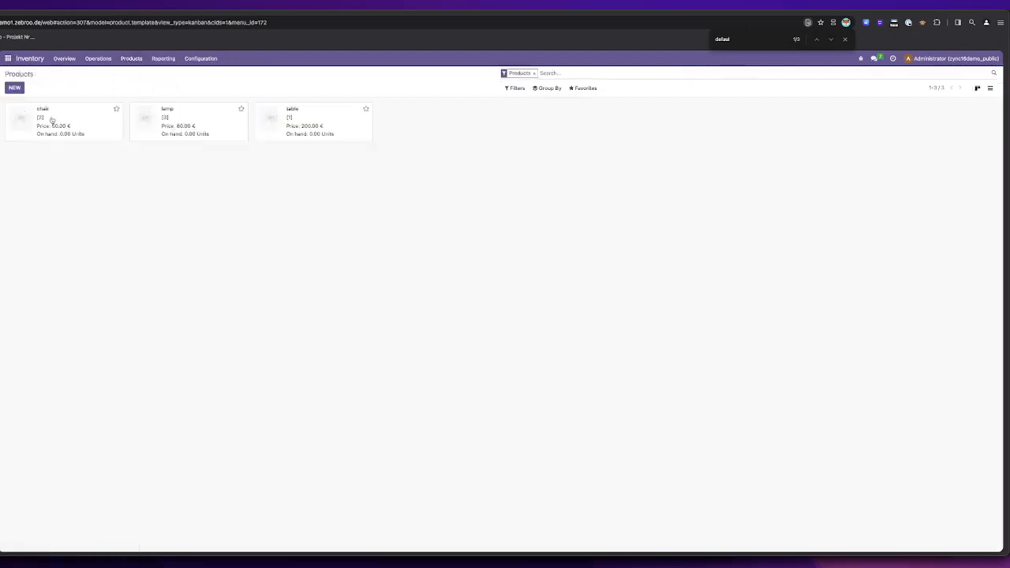
pyautogui.click(77, 117)
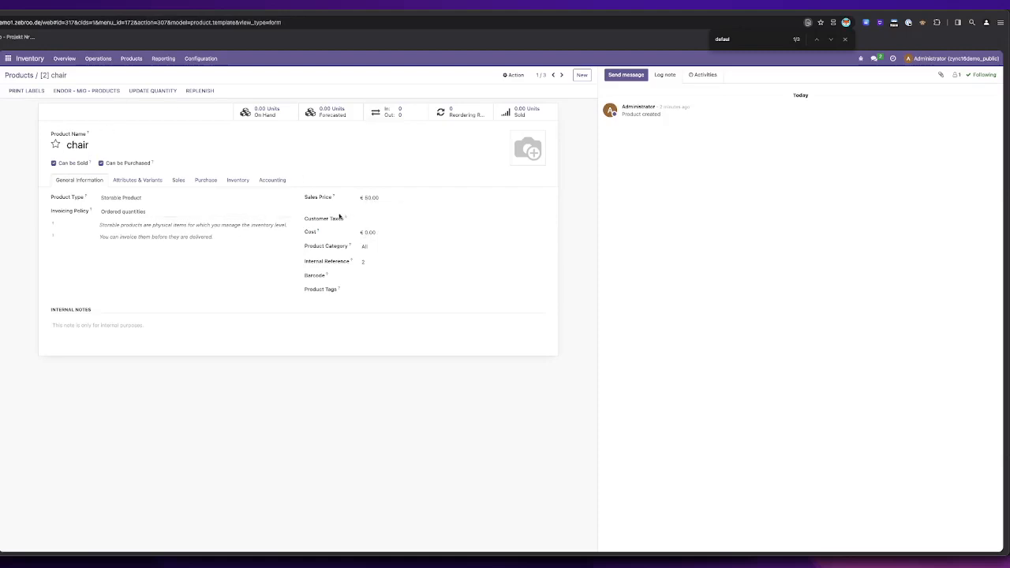
pyautogui.click(389, 262)
pyautogui.click(373, 261)
# Step: Create a new Zebroo Sync pipeline named "product sync hoch"
pyautogui.click(7, 60)
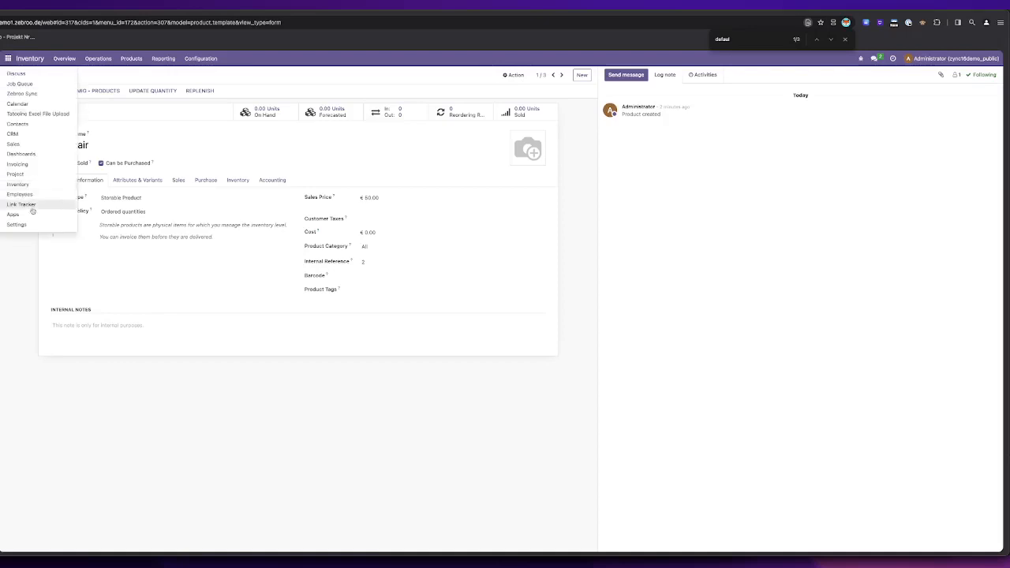
pyautogui.click(21, 93)
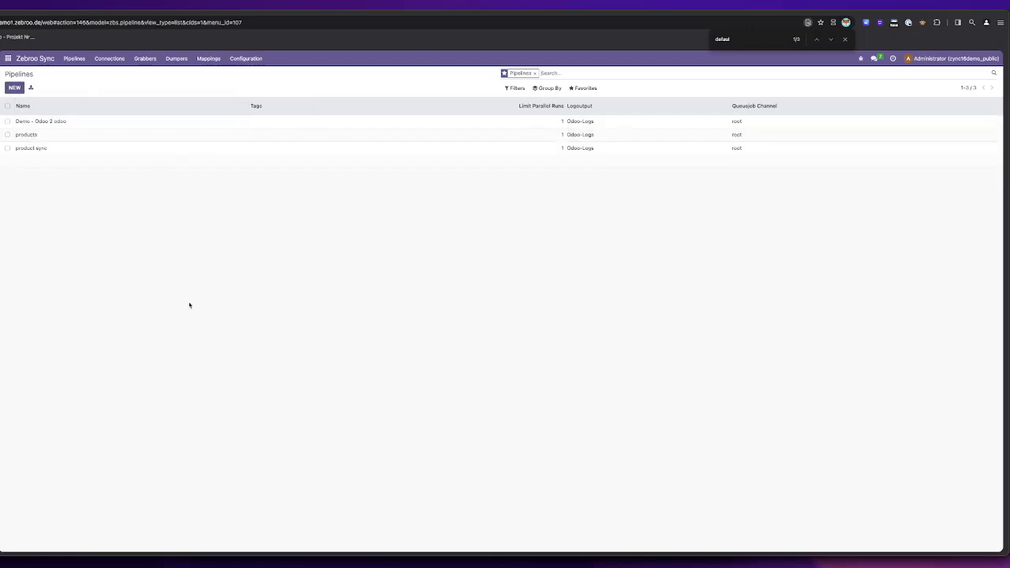
pyautogui.click(14, 88)
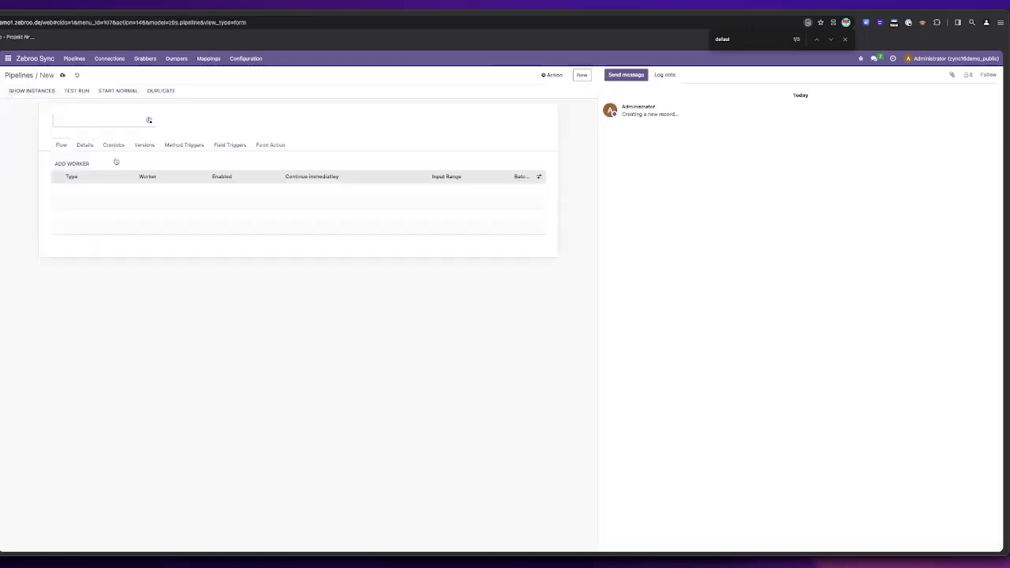
pyautogui.click(102, 114)
pyautogui.write('product sync hoch')
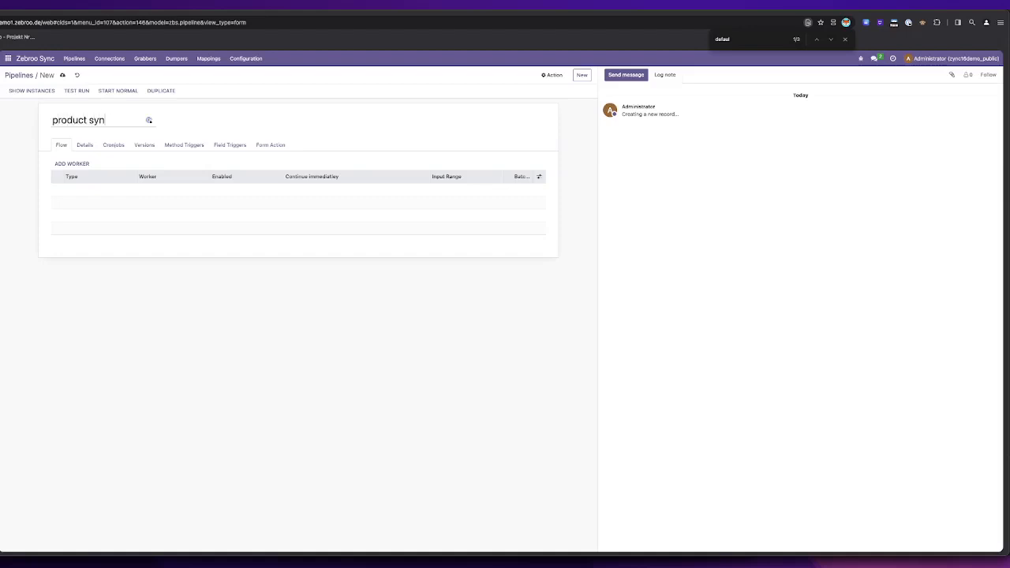
# Step: Add an Odoo Grabber worker to the product sync hoch pipeline
pyautogui.click(62, 164)
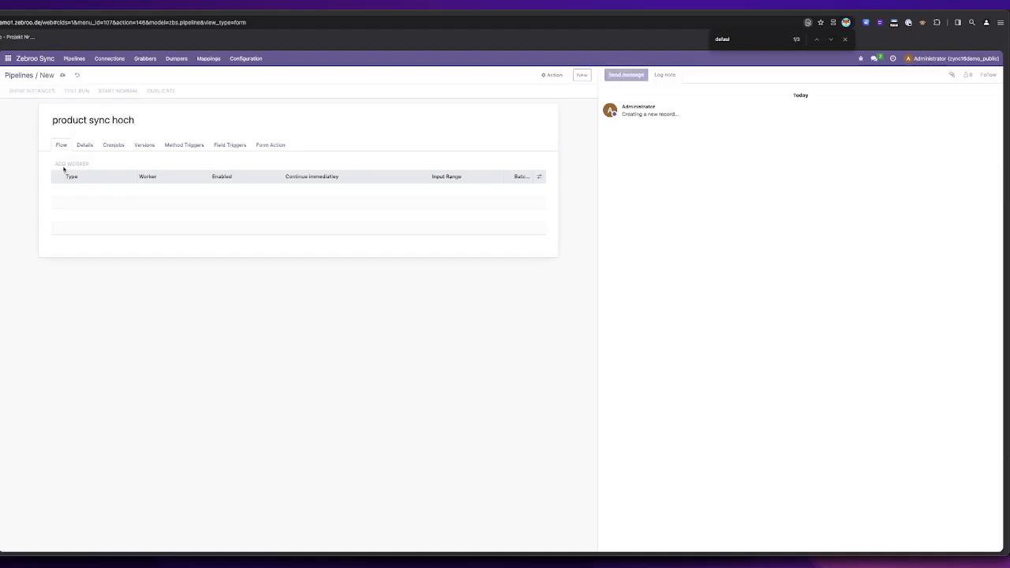
pyautogui.click(399, 127)
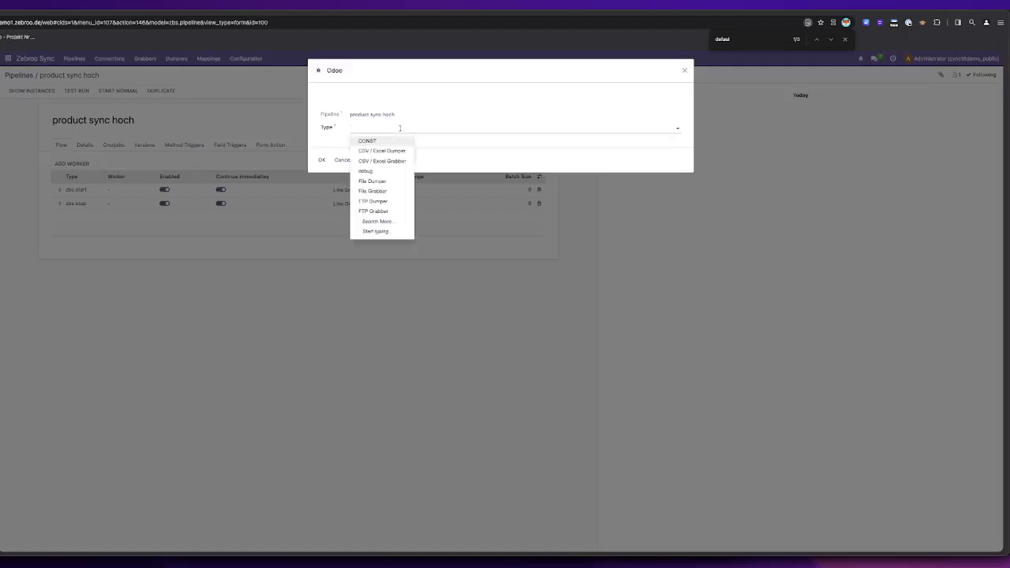
pyautogui.write('odoo')
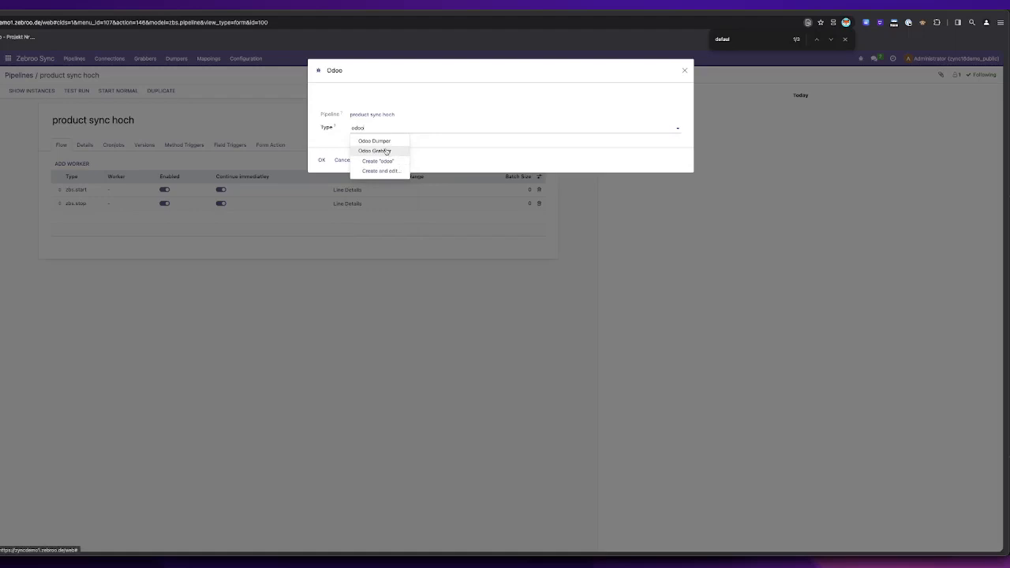
pyautogui.click(386, 151)
pyautogui.click(320, 160)
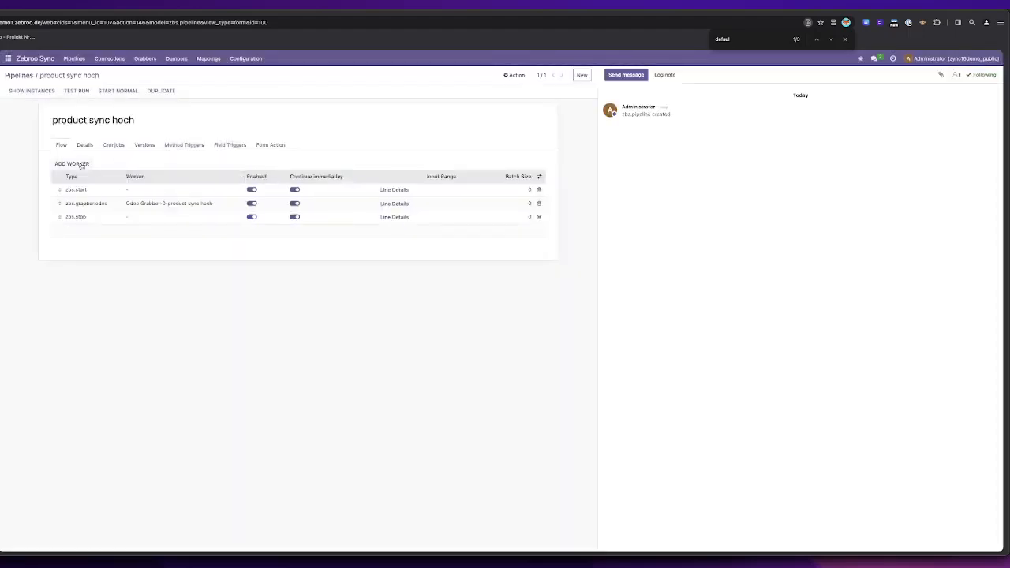
# Step: Add a Mapper worker to the pipeline after the Odoo Grabber
pyautogui.click(80, 165)
pyautogui.click(389, 127)
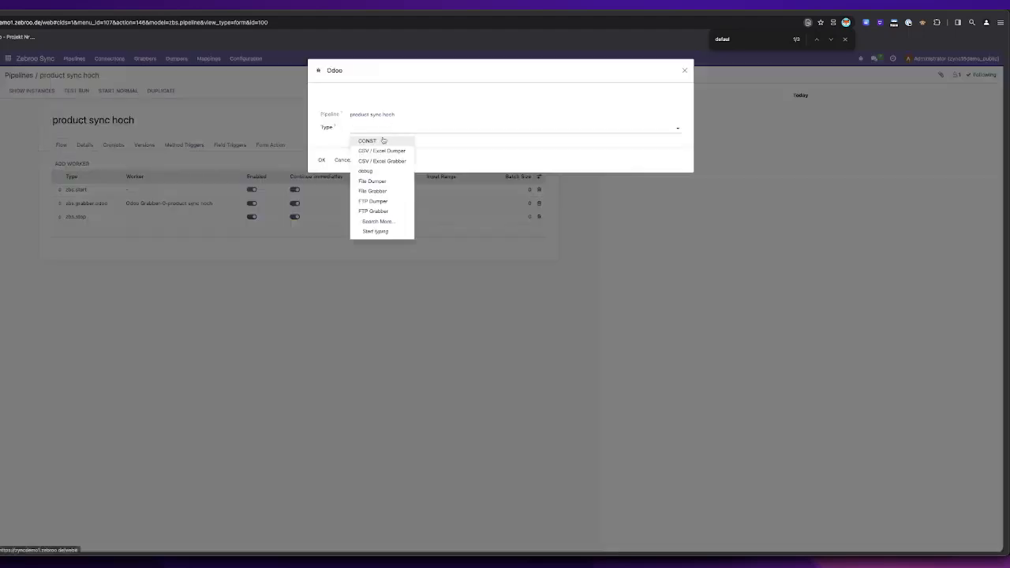
pyautogui.write('map')
pyautogui.click(383, 141)
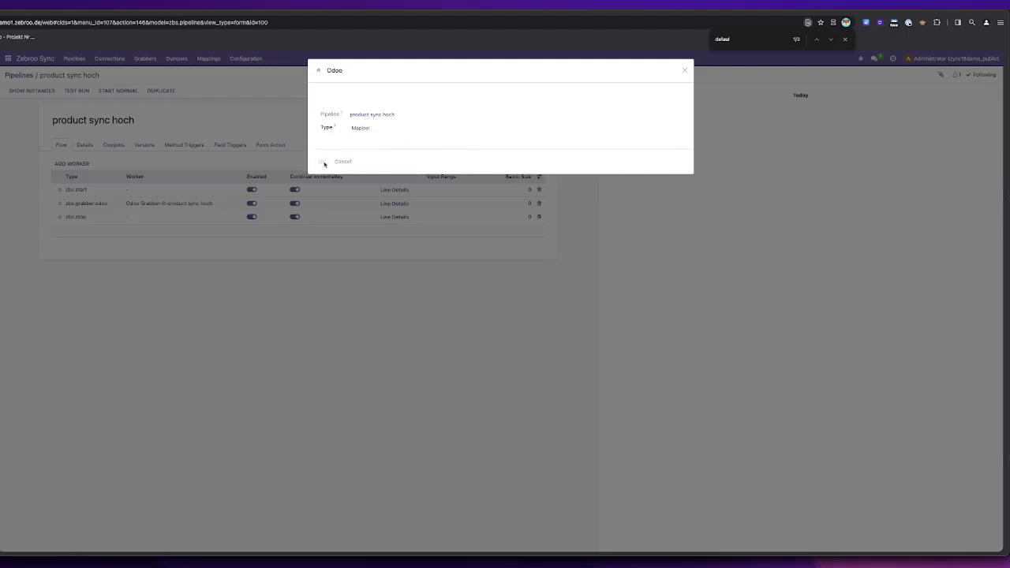
pyautogui.click(321, 160)
# Step: Add an Odoo Dumper worker to the pipeline after the Mapper
pyautogui.click(75, 164)
pyautogui.write('dump')
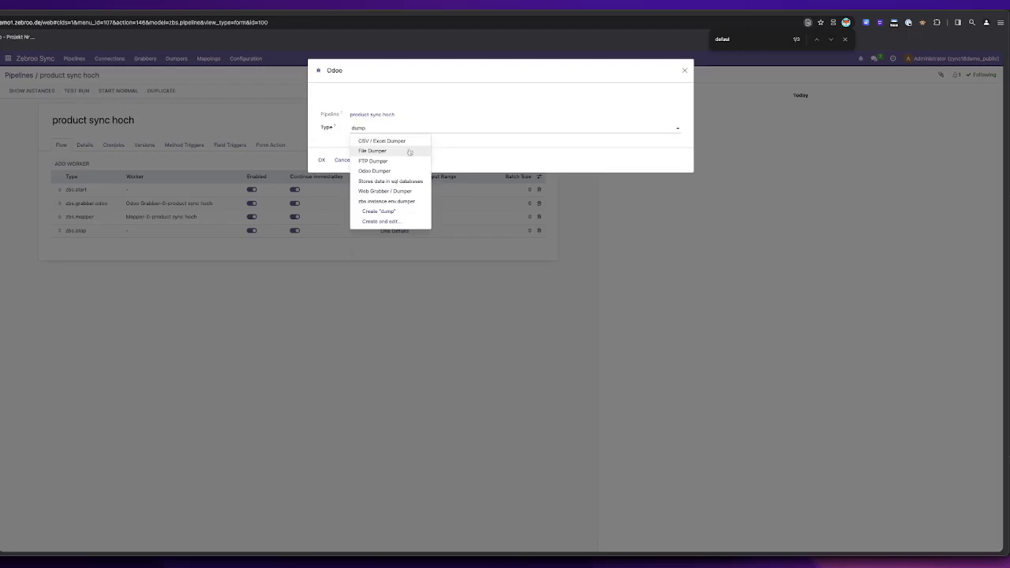
pyautogui.click(394, 171)
pyautogui.click(321, 160)
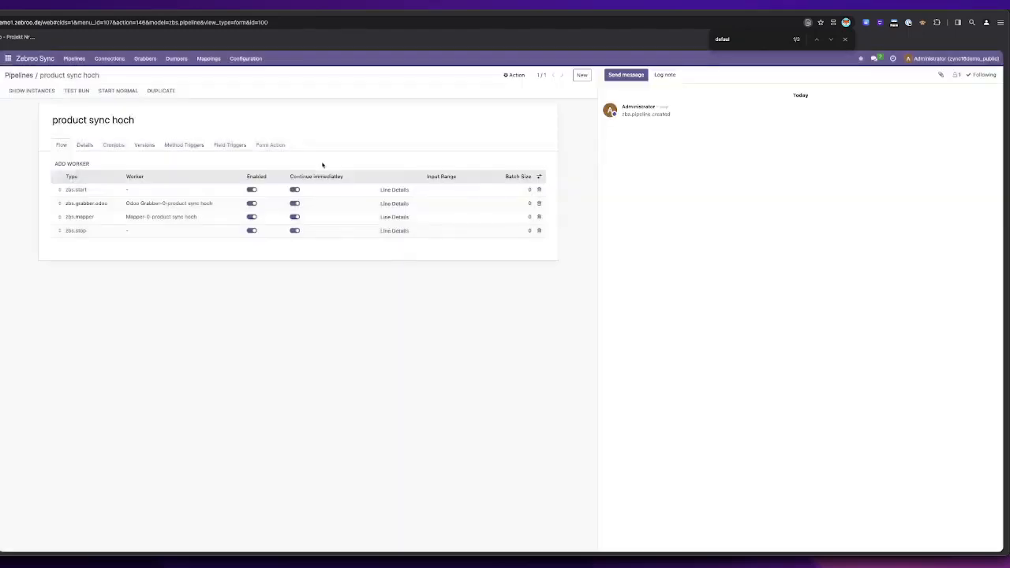
# Step: Configure the grabber with the Local Odoo connection, model product.template and format type Browsable Object, save it and return to the pipeline
pyautogui.click(94, 204)
pyautogui.click(158, 144)
pyautogui.click(133, 156)
pyautogui.click(138, 161)
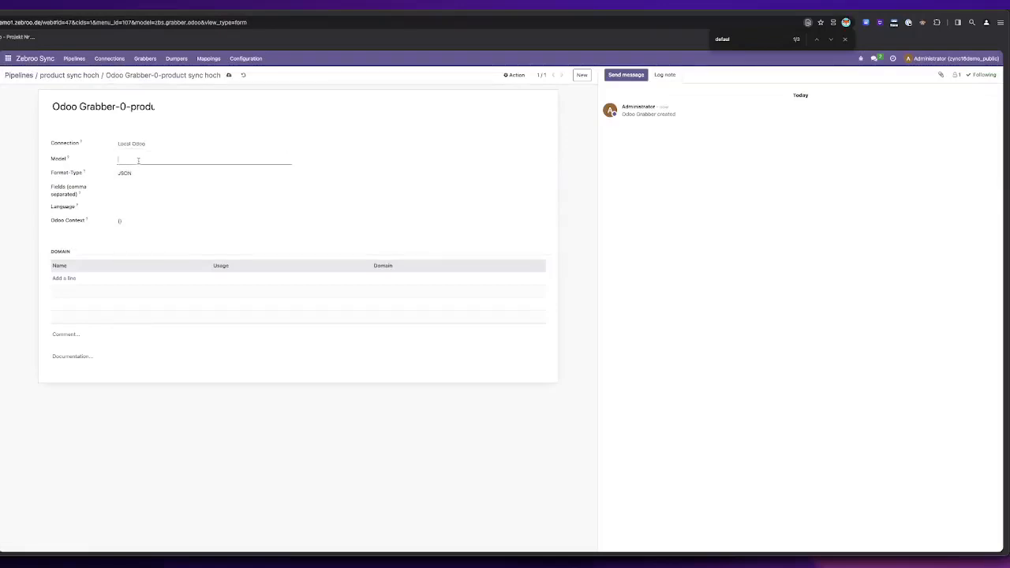
pyautogui.write('product.template')
pyautogui.click(141, 175)
pyautogui.click(143, 182)
pyautogui.click(229, 75)
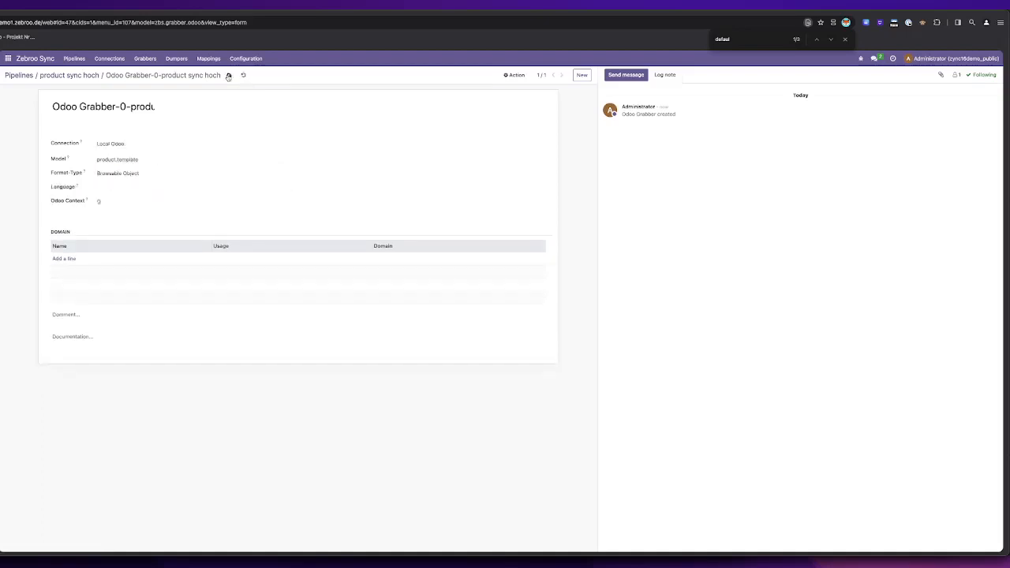
pyautogui.click(79, 77)
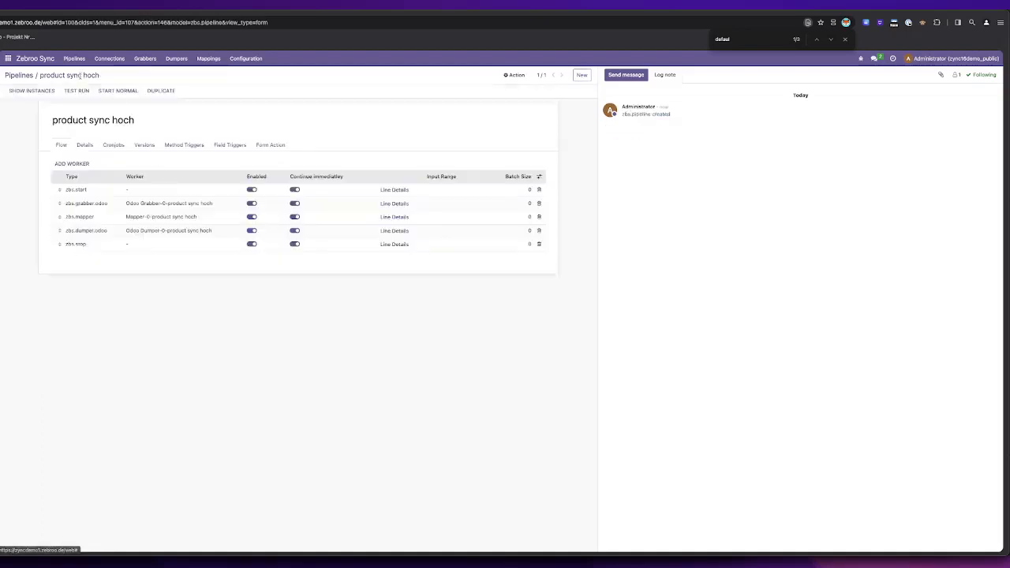
# Step: In the mapper, add a line mapping default_code to default_code and mark it as the key
pyautogui.click(126, 222)
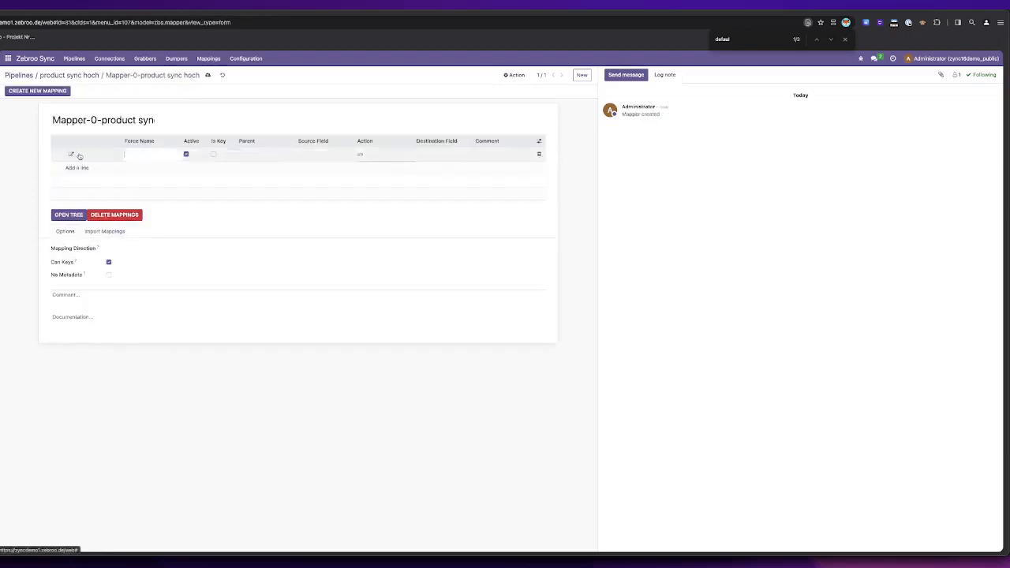
pyautogui.click(322, 154)
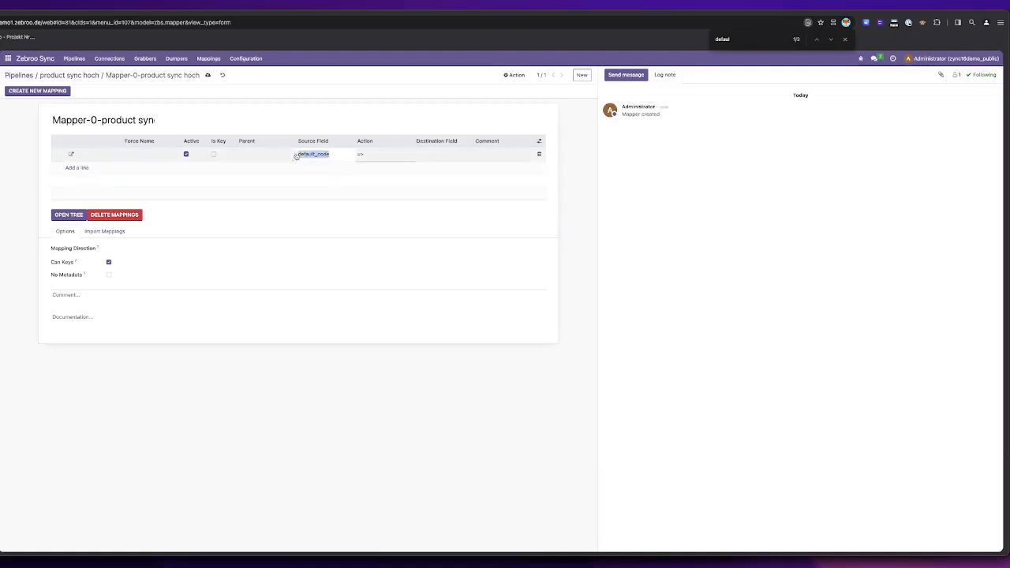
pyautogui.click(442, 152)
pyautogui.write('default_code')
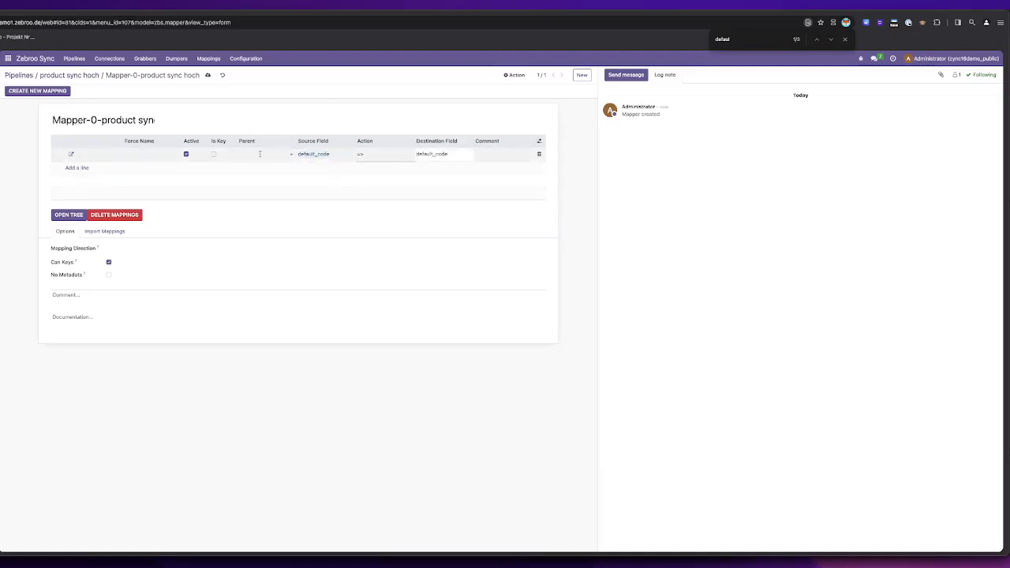
pyautogui.click(215, 155)
pyautogui.click(248, 297)
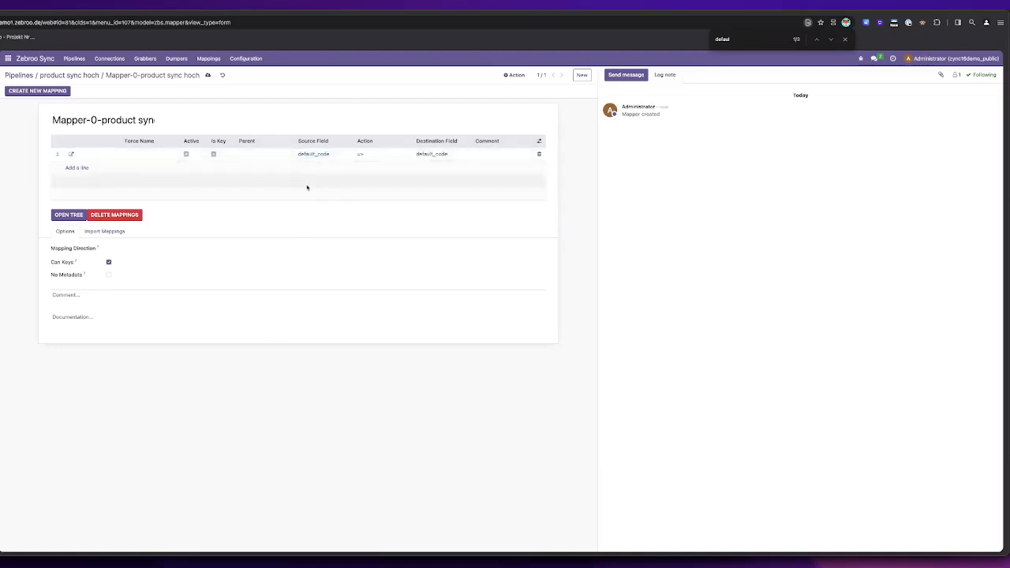
# Step: Add a second mapping line from name to name, save the mapper and return to the pipeline
pyautogui.click(77, 169)
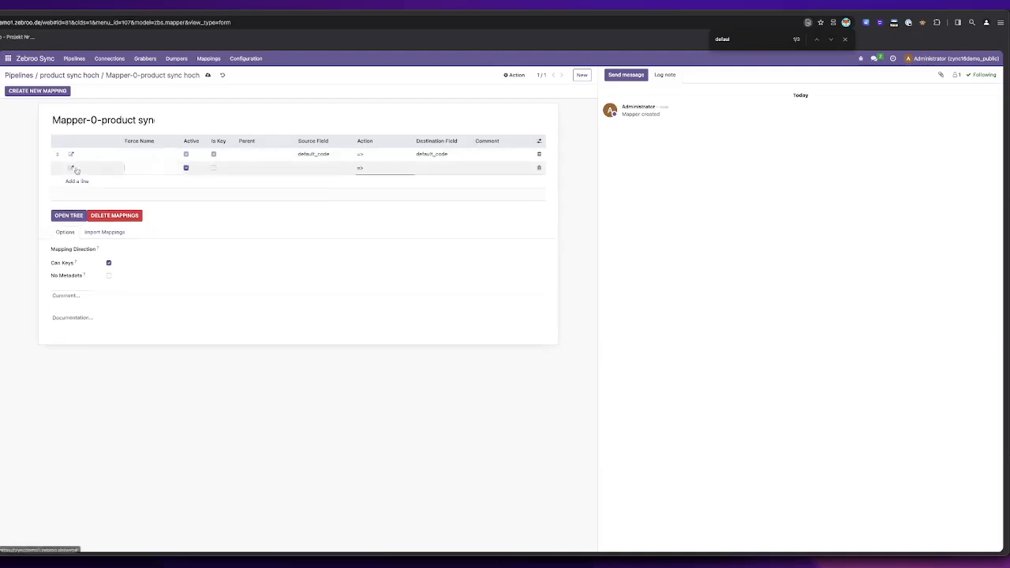
pyautogui.click(326, 168)
pyautogui.write('name')
pyautogui.click(458, 166)
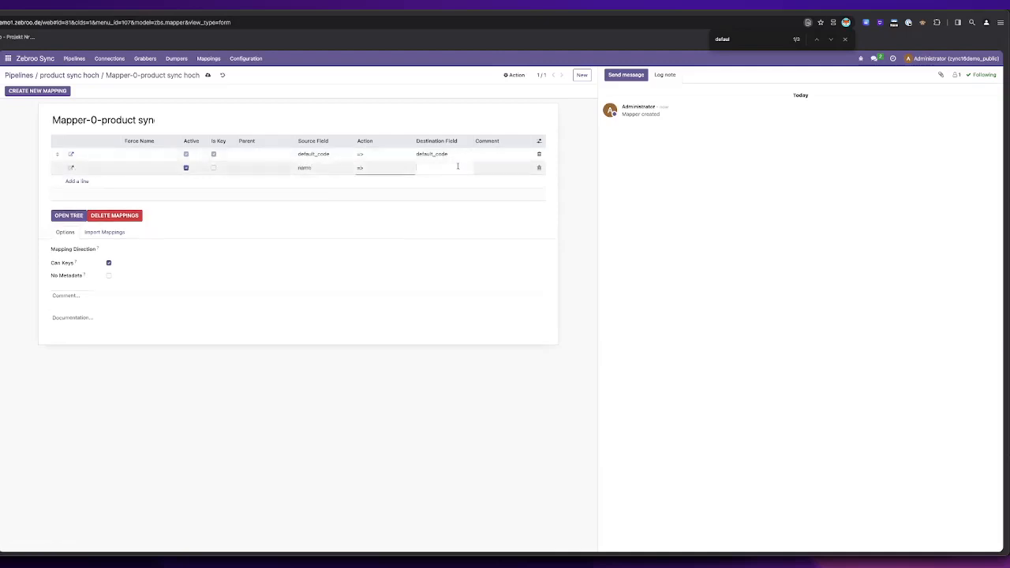
pyautogui.click(376, 384)
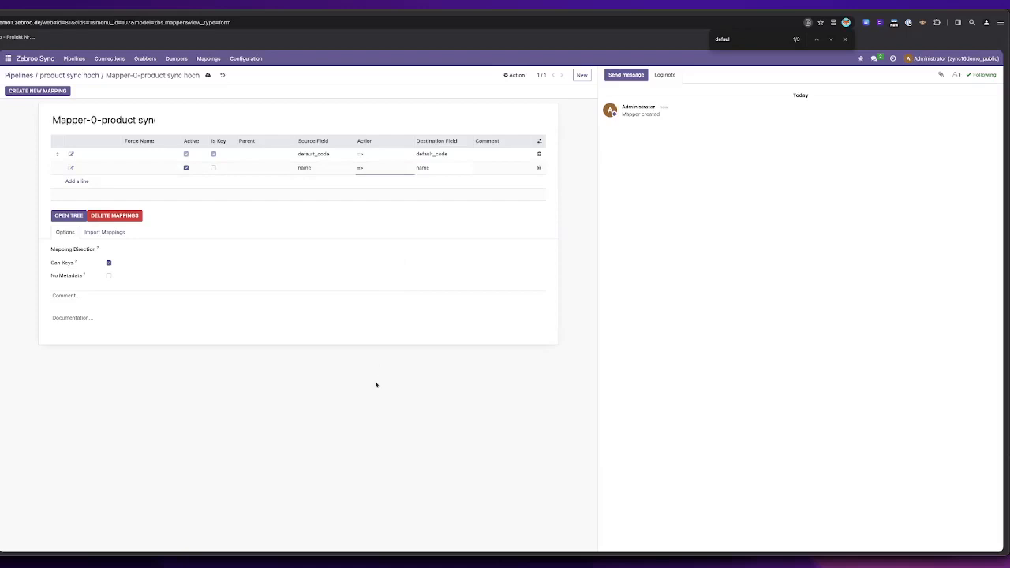
pyautogui.click(207, 77)
pyautogui.click(93, 75)
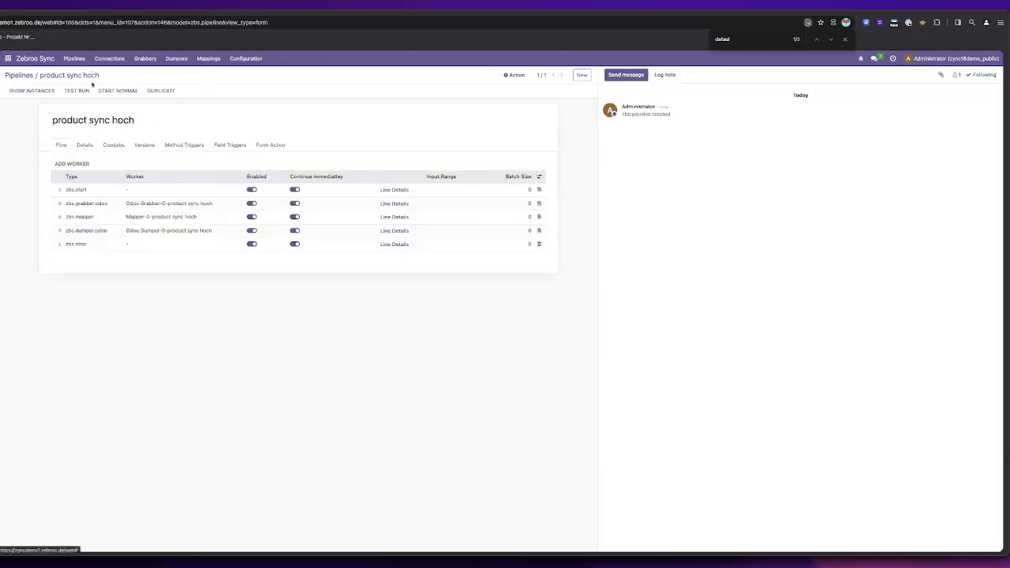
# Step: Check which connections the grabber and dumper of the existing product sync pipeline use
pyautogui.click(109, 231)
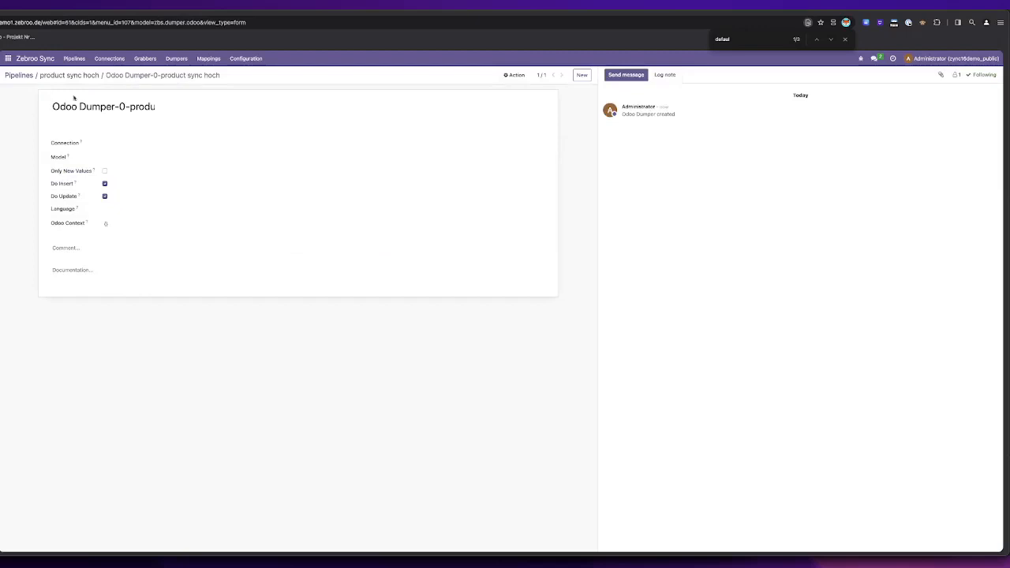
pyautogui.click(27, 76)
pyautogui.click(52, 149)
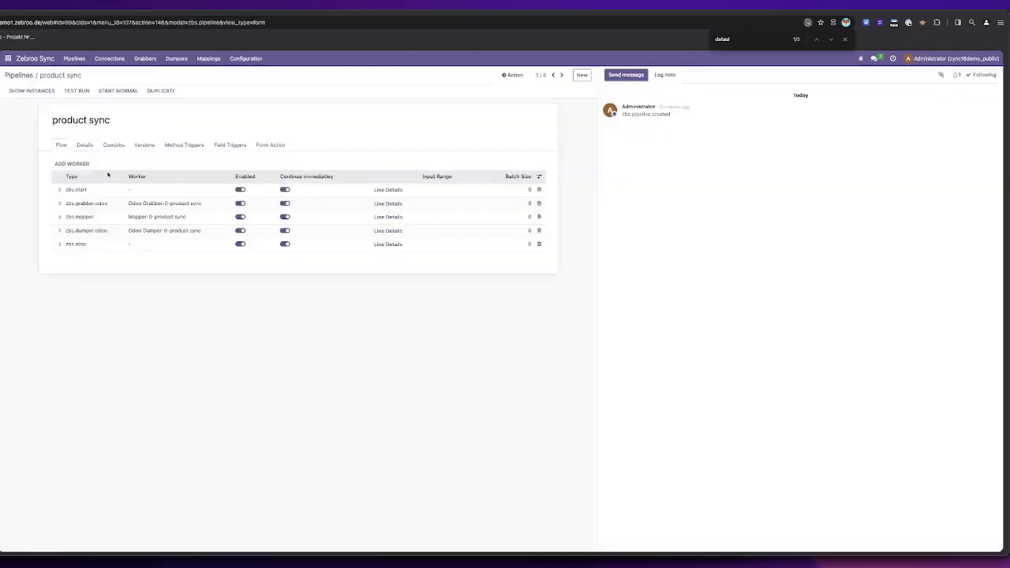
pyautogui.click(74, 203)
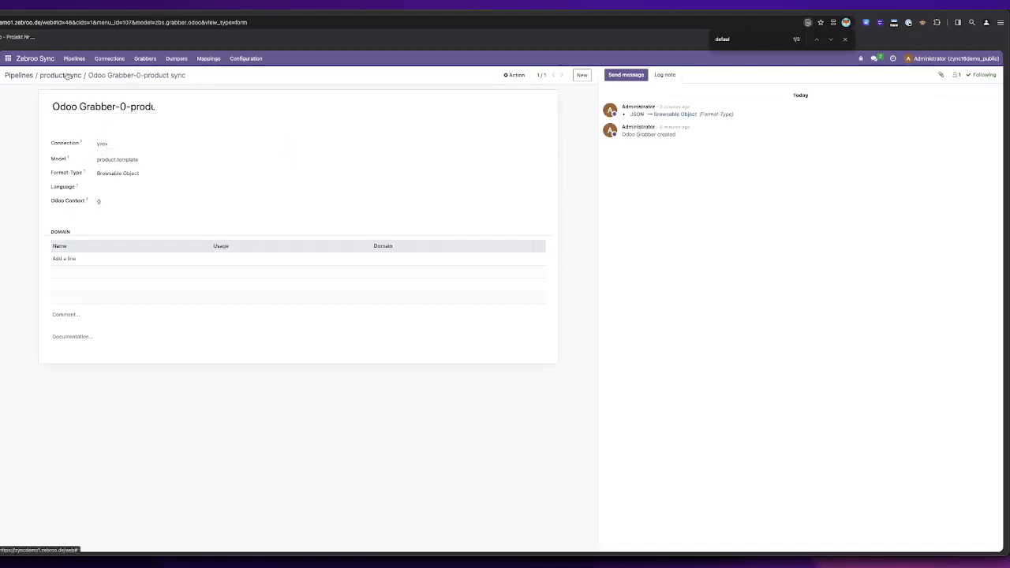
pyautogui.click(68, 75)
pyautogui.click(100, 232)
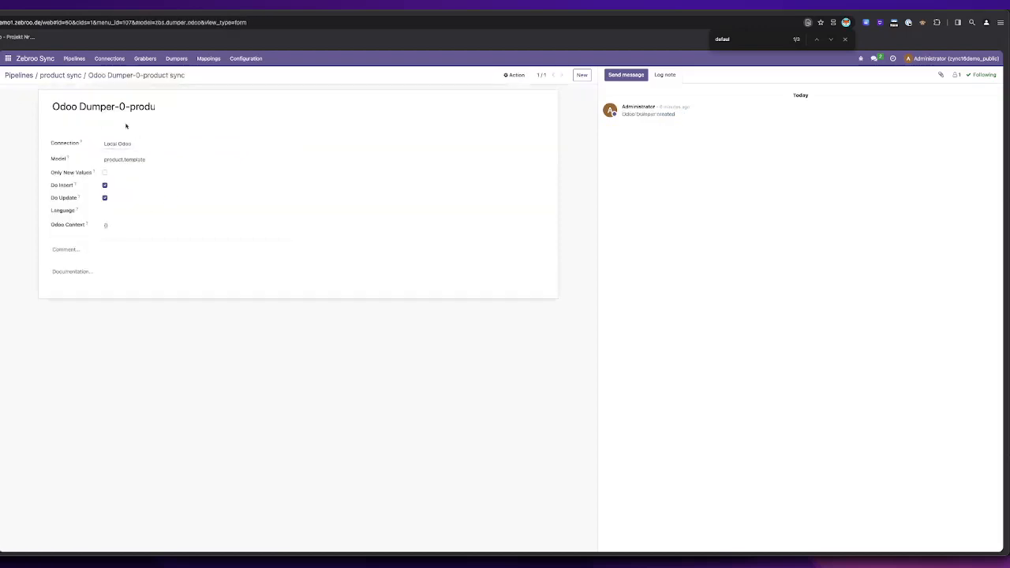
pyautogui.click(71, 75)
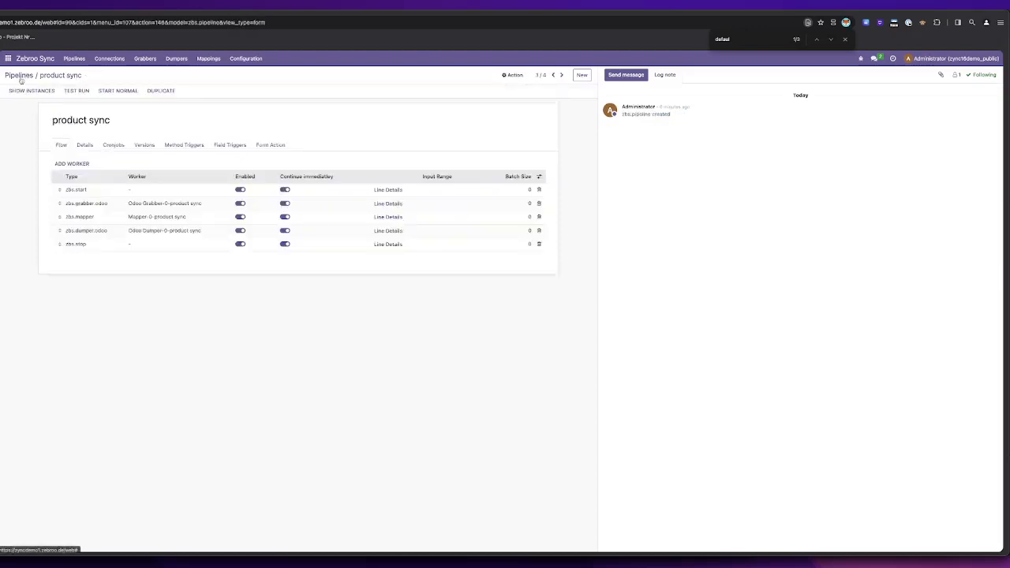
# Step: Set the product sync hoch dumper's connection to yxcv and its model to product.template, then return to the pipeline
pyautogui.click(22, 76)
pyautogui.click(55, 161)
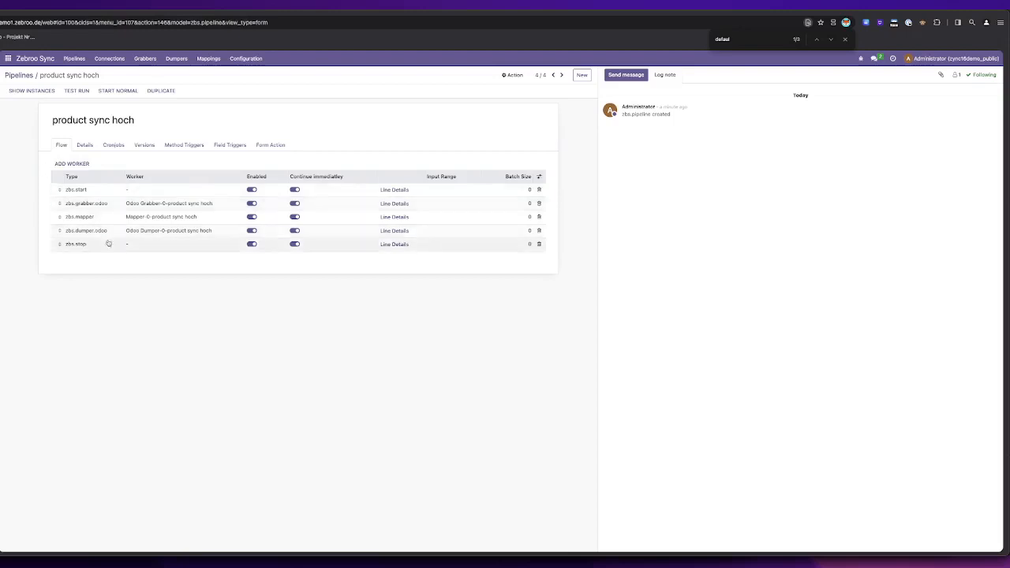
pyautogui.click(105, 231)
pyautogui.click(121, 145)
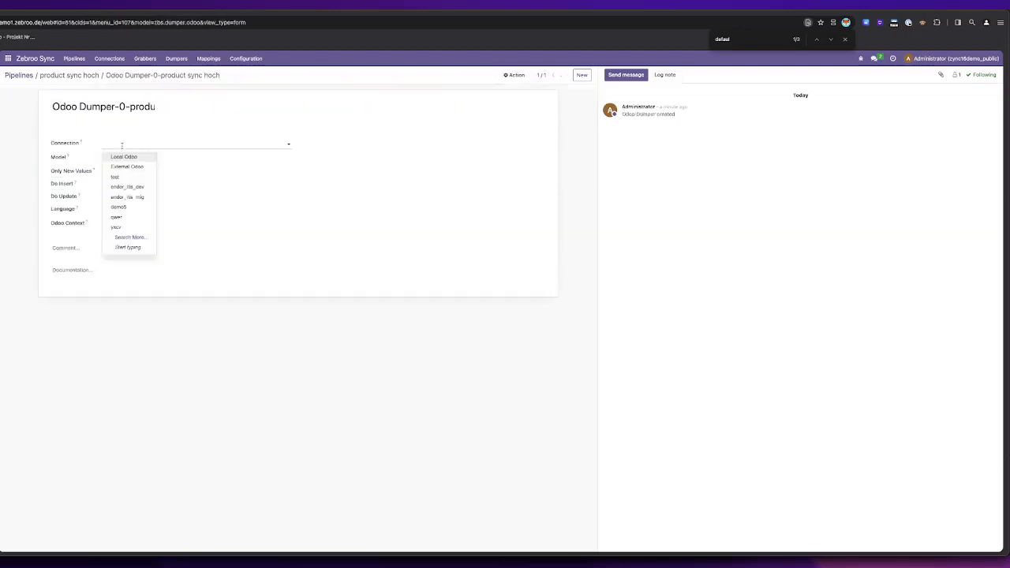
pyautogui.click(116, 226)
pyautogui.click(138, 158)
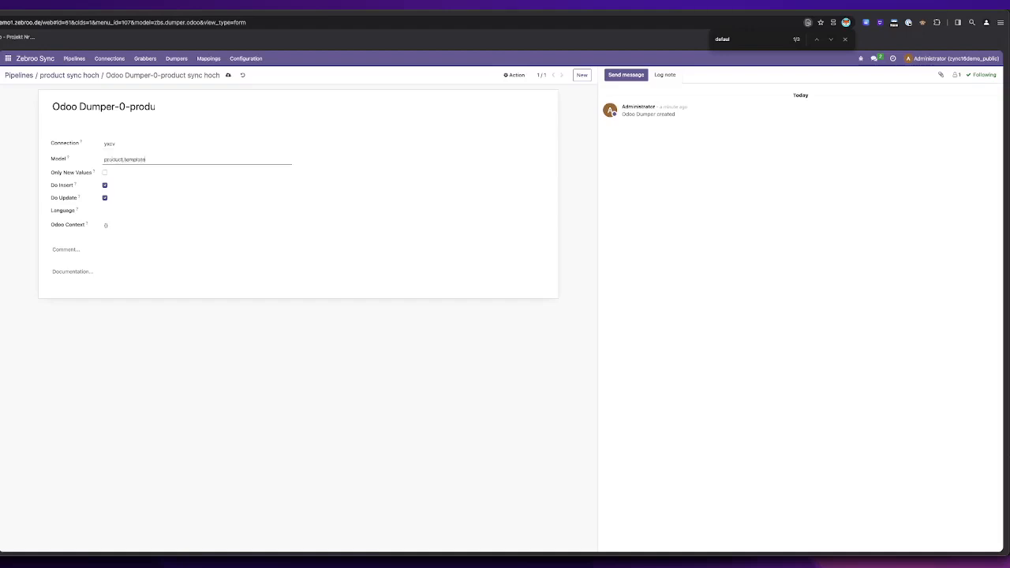
pyautogui.click(82, 79)
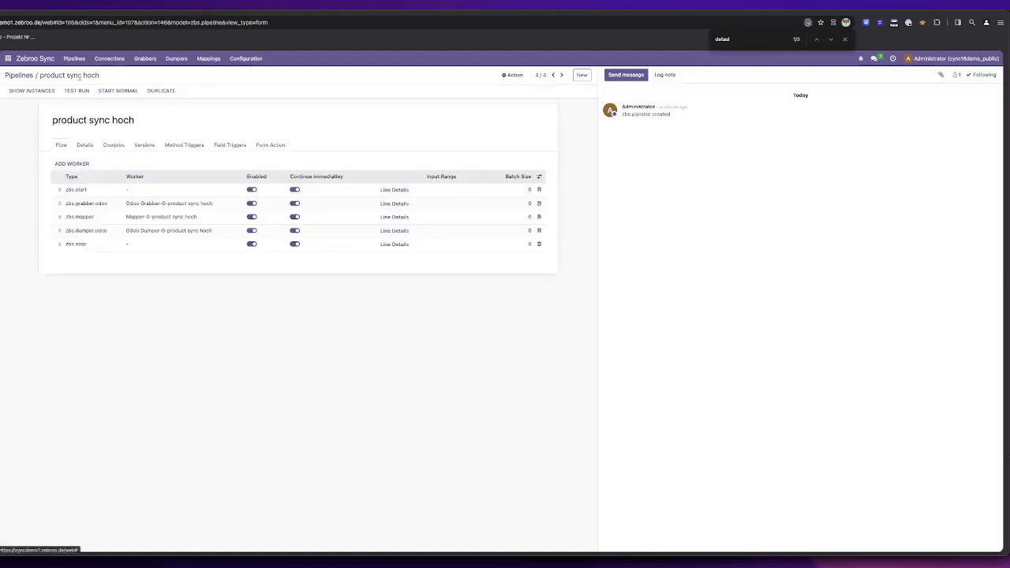
# Step: In the local Odoo's Inventory app, open the chair product and rename it "chair asdg ads"
pyautogui.click(8, 59)
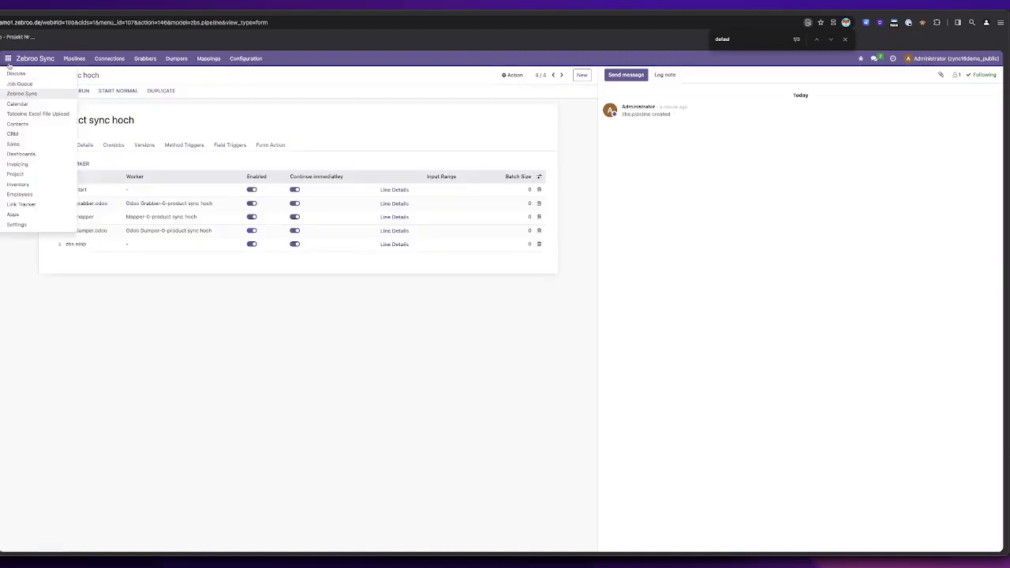
pyautogui.moveTo(22, 183); pyautogui.dragTo(24, 185)
pyautogui.click(129, 60)
pyautogui.click(135, 74)
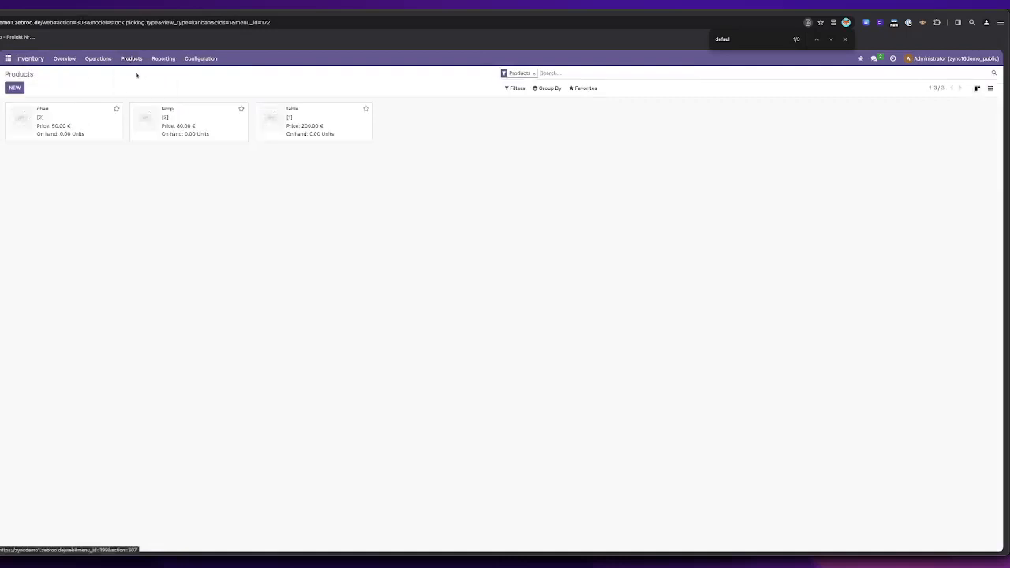
pyautogui.click(63, 119)
pyautogui.click(109, 145)
pyautogui.write('asdg ads')
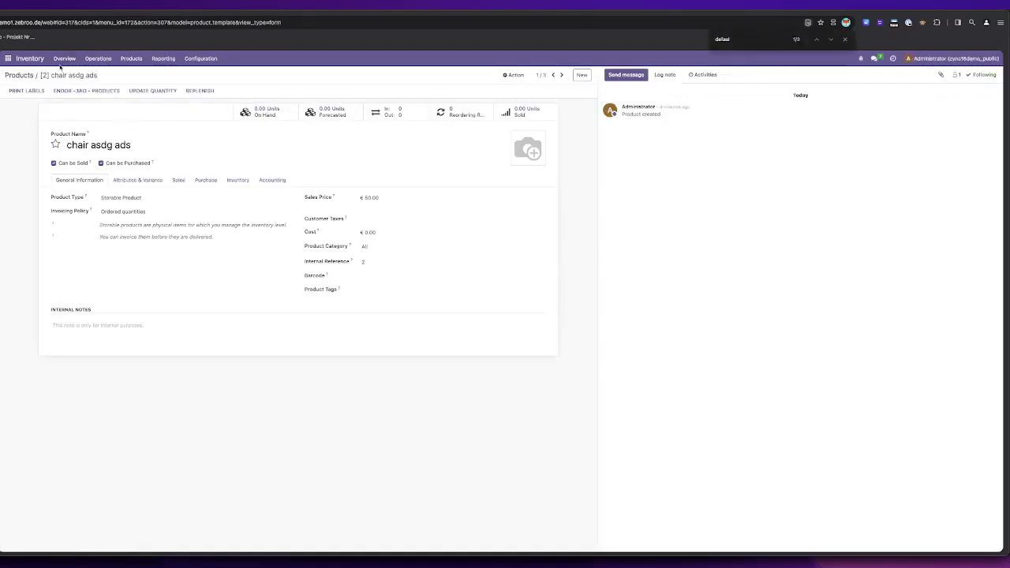
# Step: Start a test run of the product sync hoch pipeline and advance it with heartbeats
pyautogui.click(8, 59)
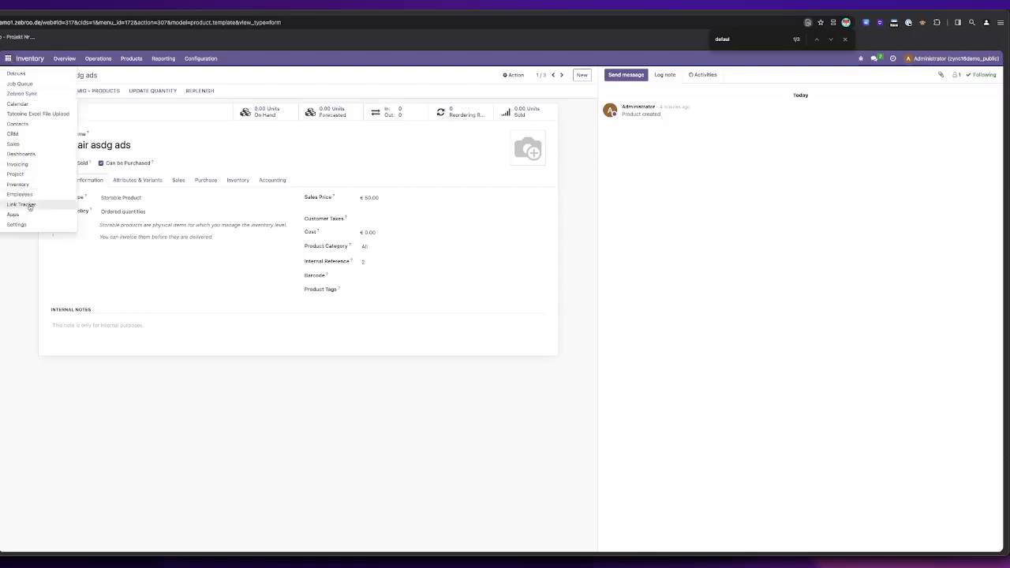
pyautogui.click(22, 93)
pyautogui.click(45, 161)
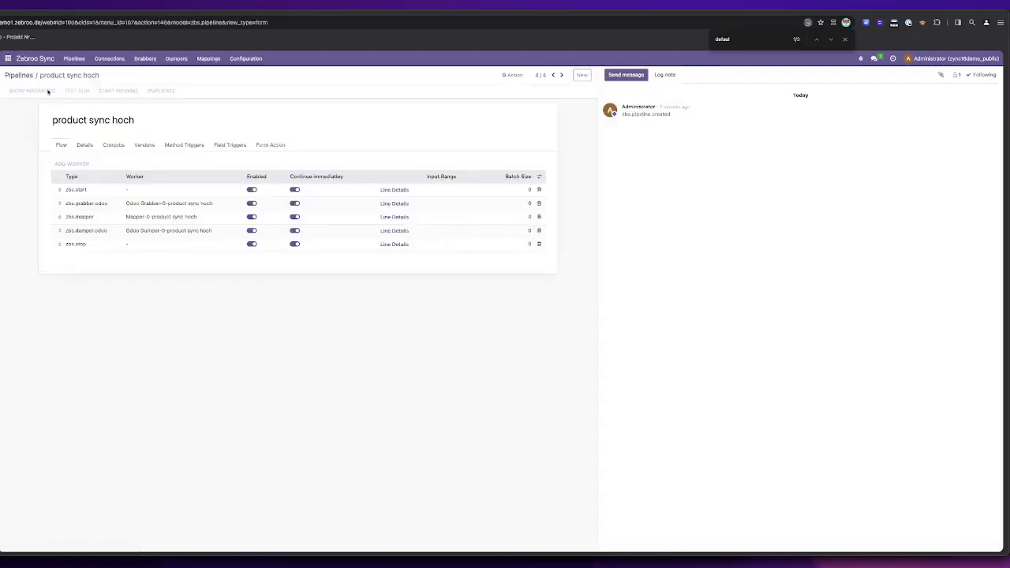
pyautogui.click(52, 91)
pyautogui.click(24, 91)
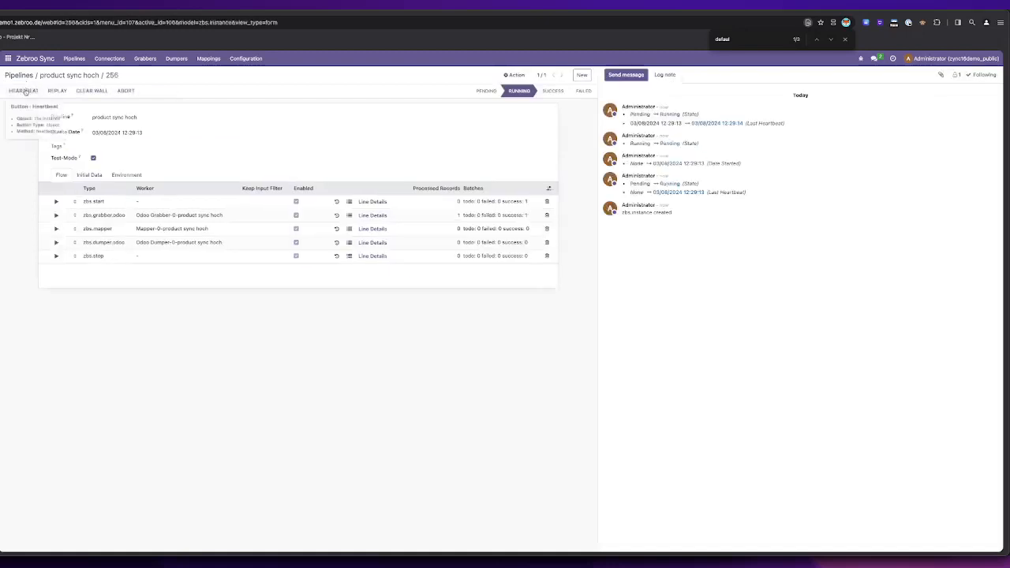
pyautogui.click(25, 91)
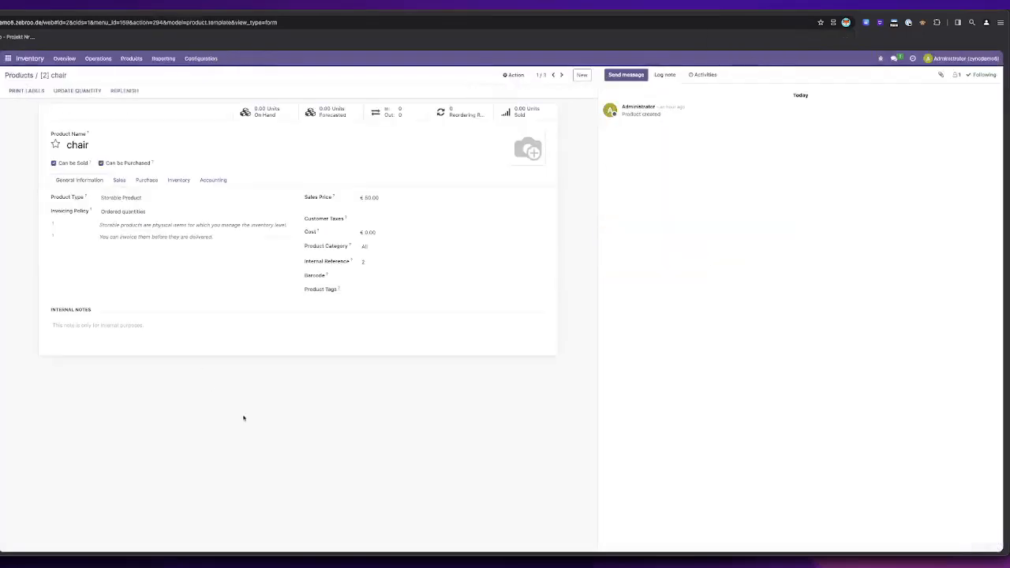
# Step: Switch to the other Odoo instance and reload the chair product to check its synchronized name
pyautogui.press('super+r')
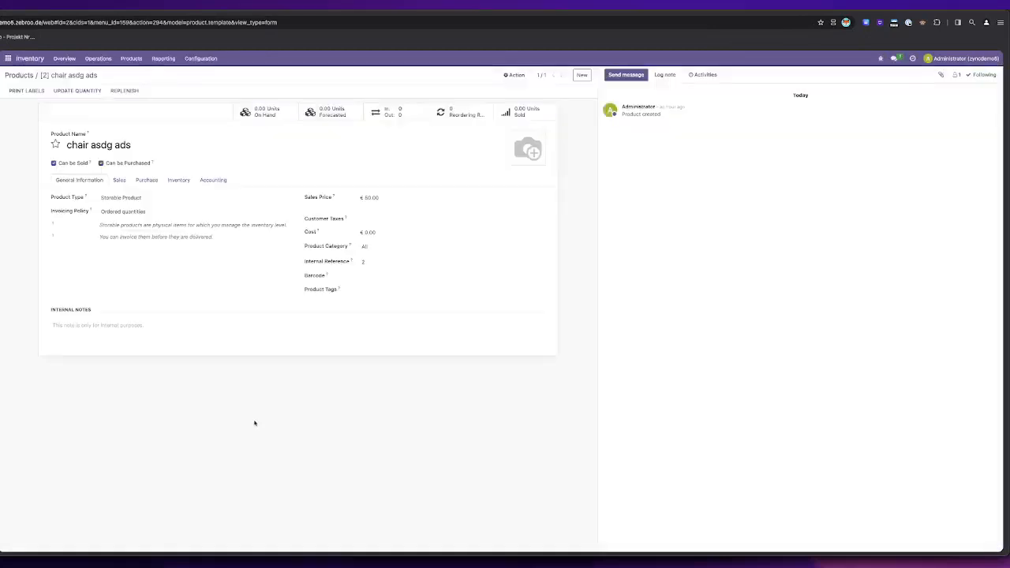